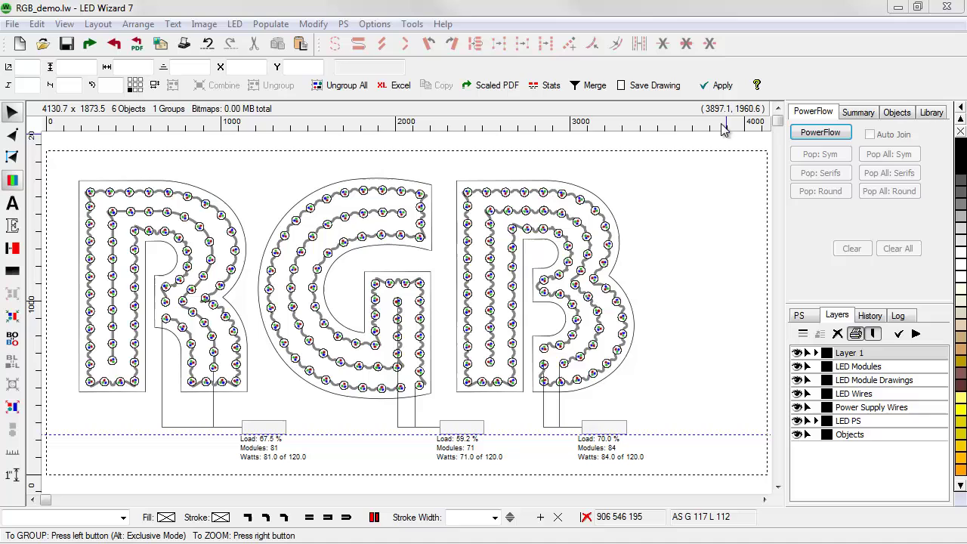
# Open the objects library and look through its disconnect switch entries, then examine the RGB modules in the letters up close
pyautogui.click(896, 112)
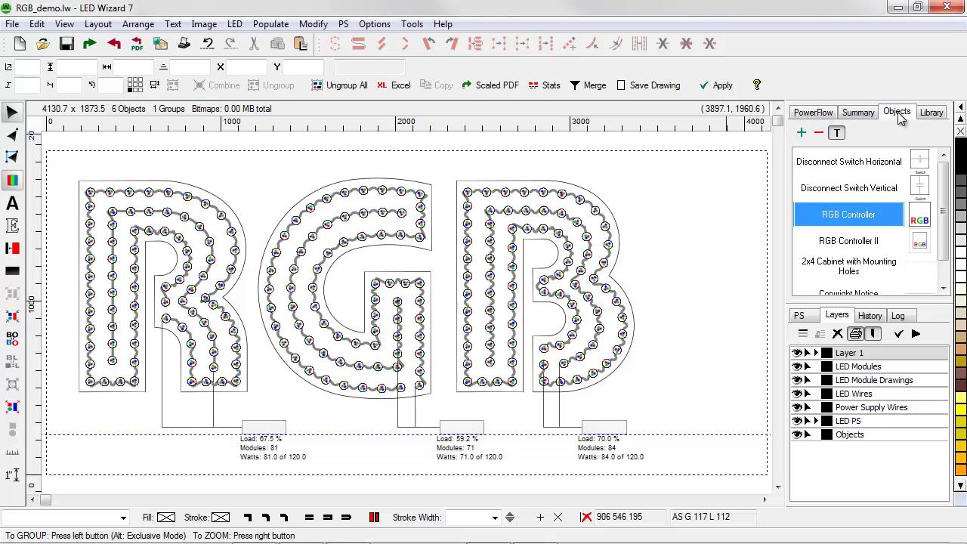
pyautogui.click(863, 188)
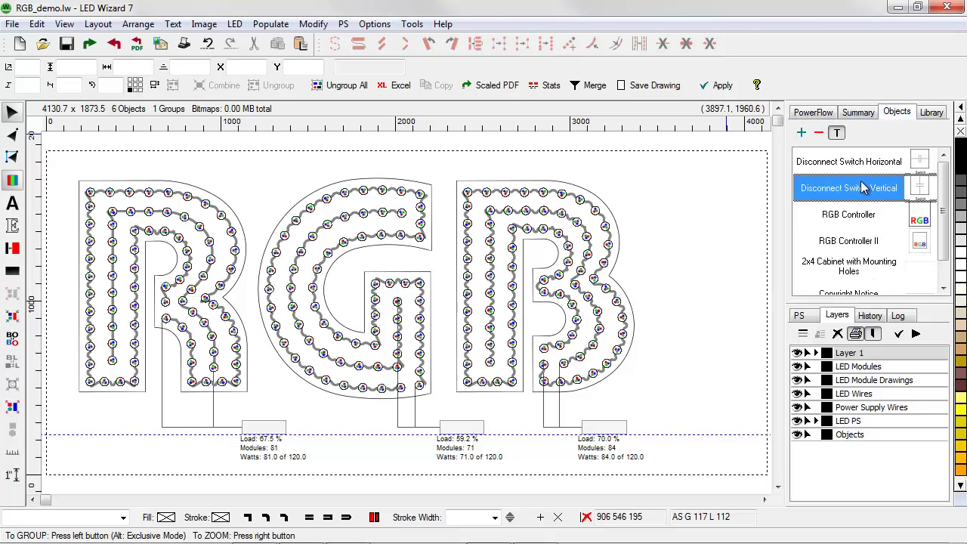
pyautogui.click(865, 163)
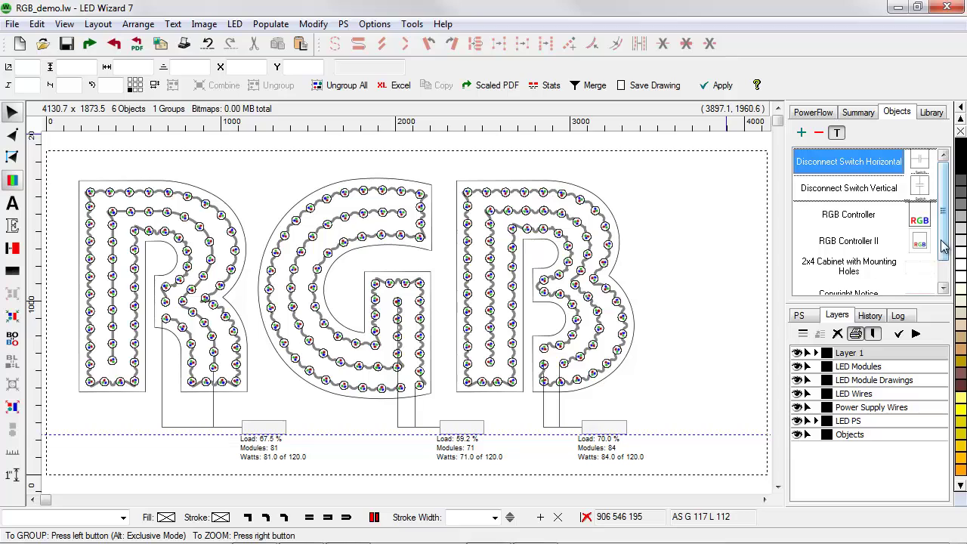
pyautogui.moveTo(946, 246); pyautogui.dragTo(947, 196)
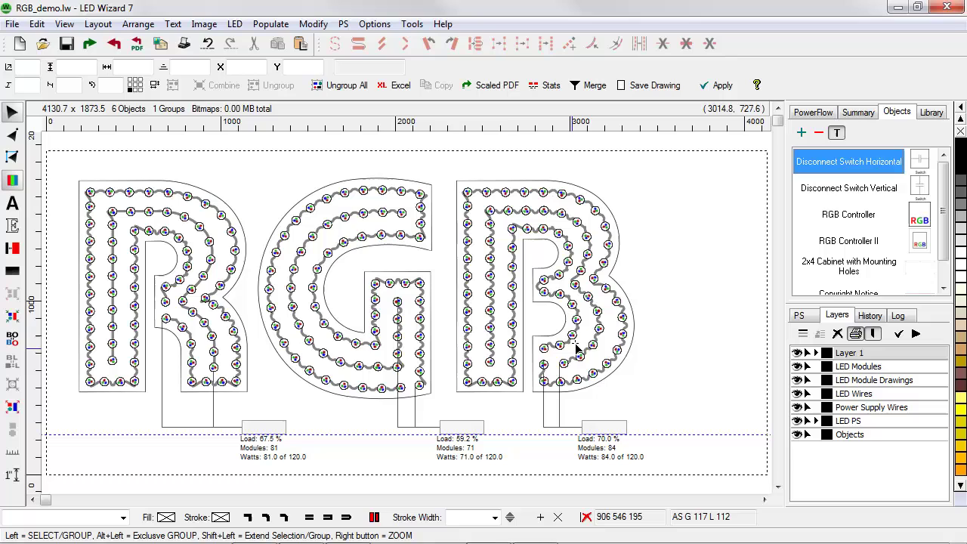
pyautogui.moveTo(435, 238)
pyautogui.mouseDown()
pyautogui.moveTo(556, 296)
pyautogui.moveTo(587, 337)
pyautogui.mouseUp()
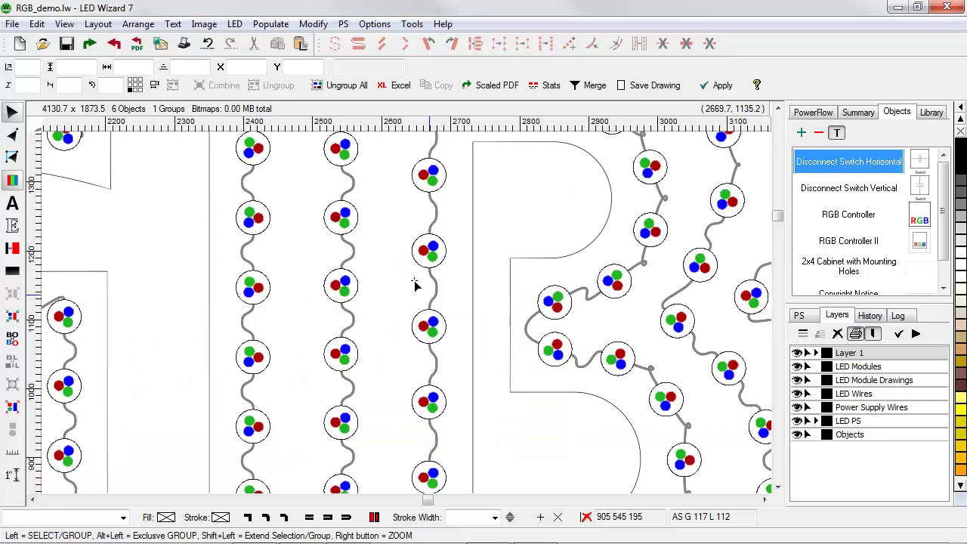
pyautogui.rightClick(421, 307)
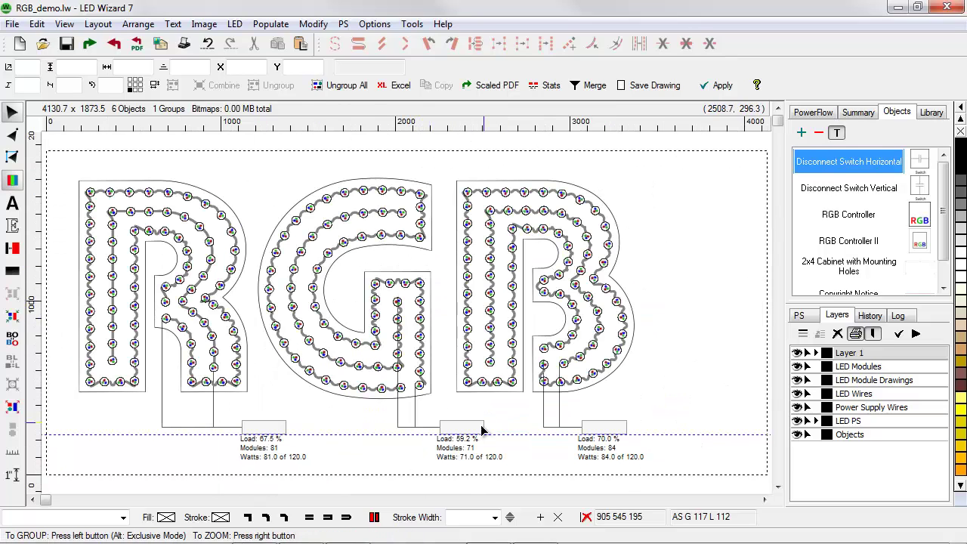
# Line up the three power supplies in a row on the power line beyond letter B and widen the layout to about 4394
pyautogui.click(476, 454)
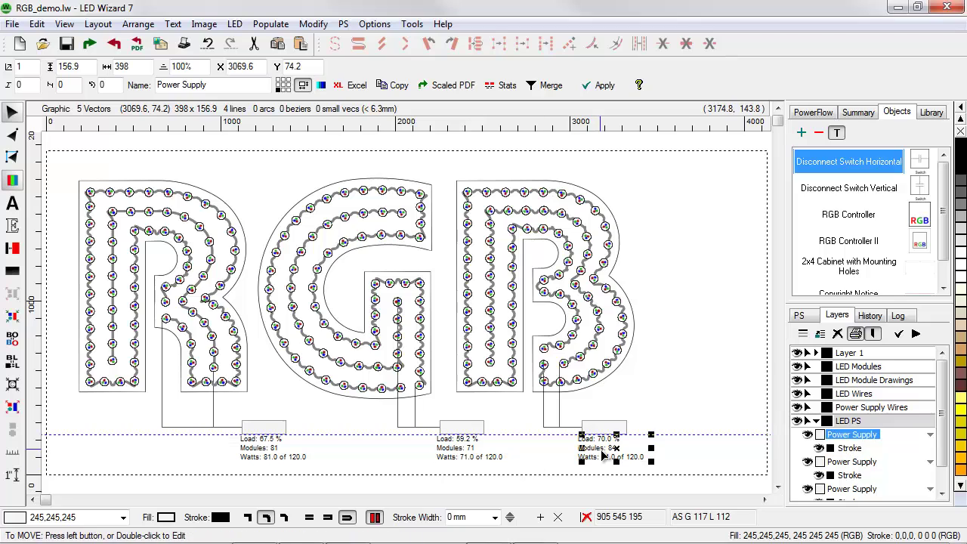
pyautogui.click(672, 364)
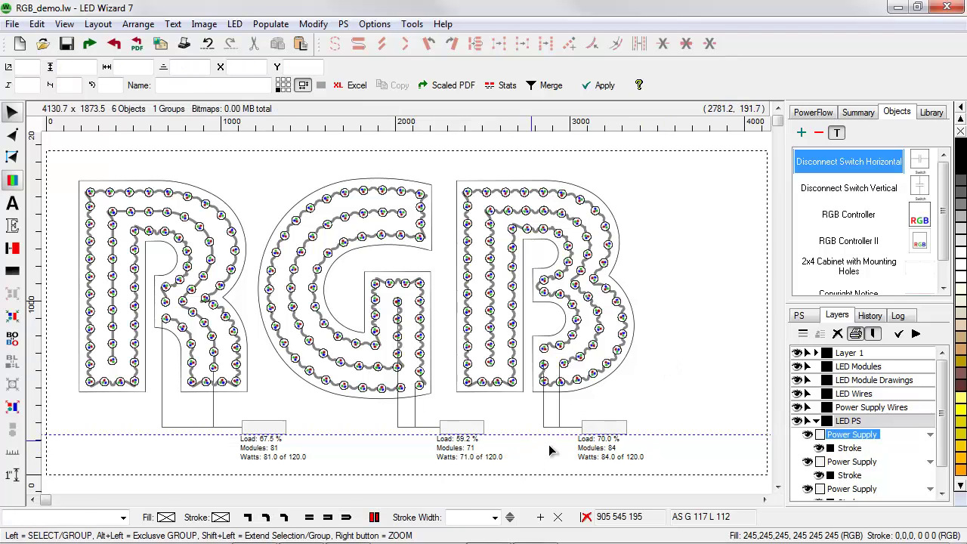
pyautogui.moveTo(458, 448); pyautogui.dragTo(683, 450)
pyautogui.moveTo(611, 452); pyautogui.dragTo(594, 451)
pyautogui.moveTo(675, 463); pyautogui.dragTo(654, 462)
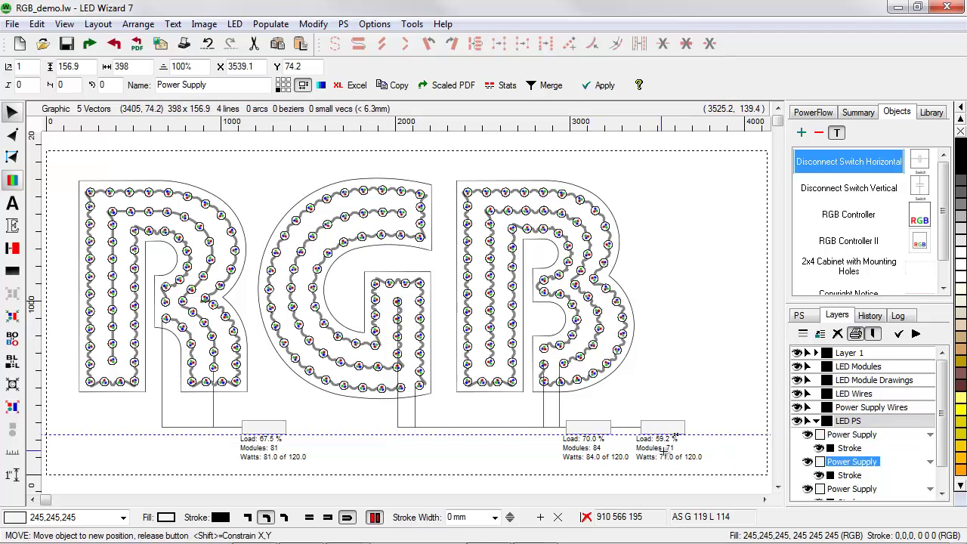
pyautogui.moveTo(264, 447); pyautogui.dragTo(736, 450)
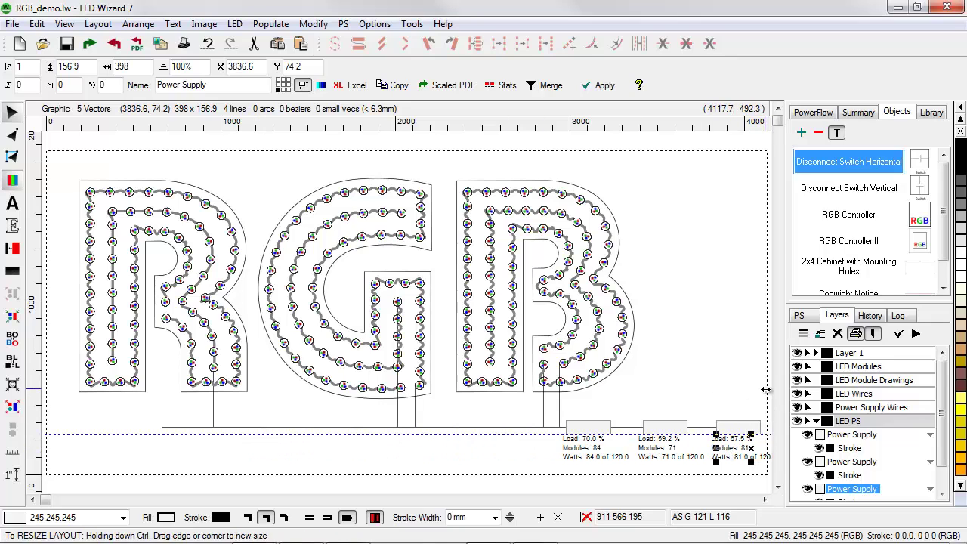
pyautogui.moveTo(766, 390)
pyautogui.mouseDown()
pyautogui.moveTo(788, 387)
pyautogui.moveTo(781, 393)
pyautogui.mouseUp()
pyautogui.click(485, 447)
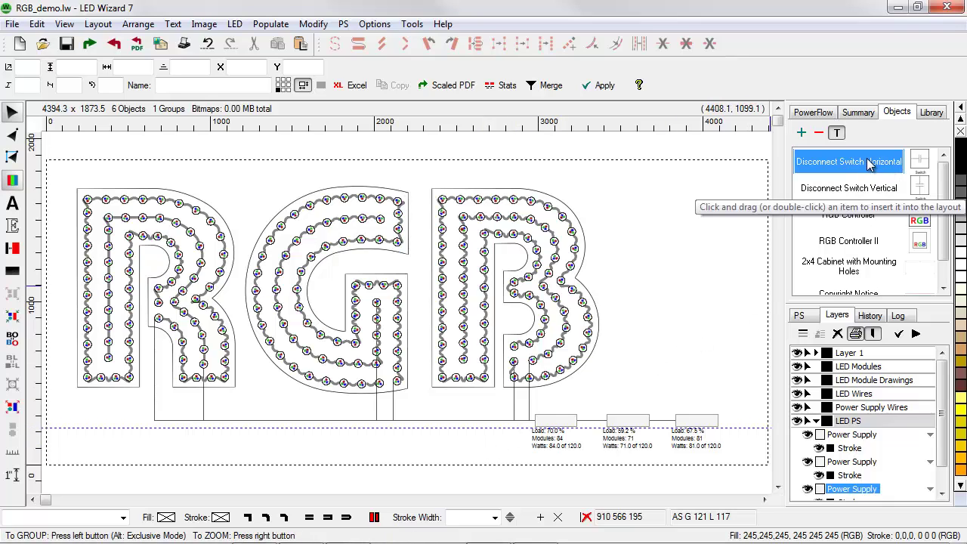
# Insert a Disconnect Switch Horizontal object on the power line between the letter G wires and the power supplies
pyautogui.click(838, 133)
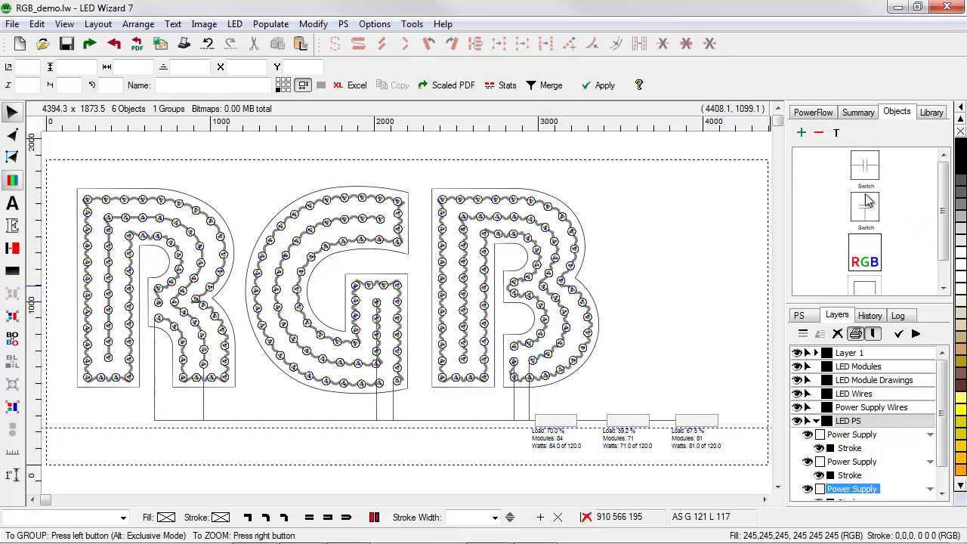
pyautogui.click(836, 134)
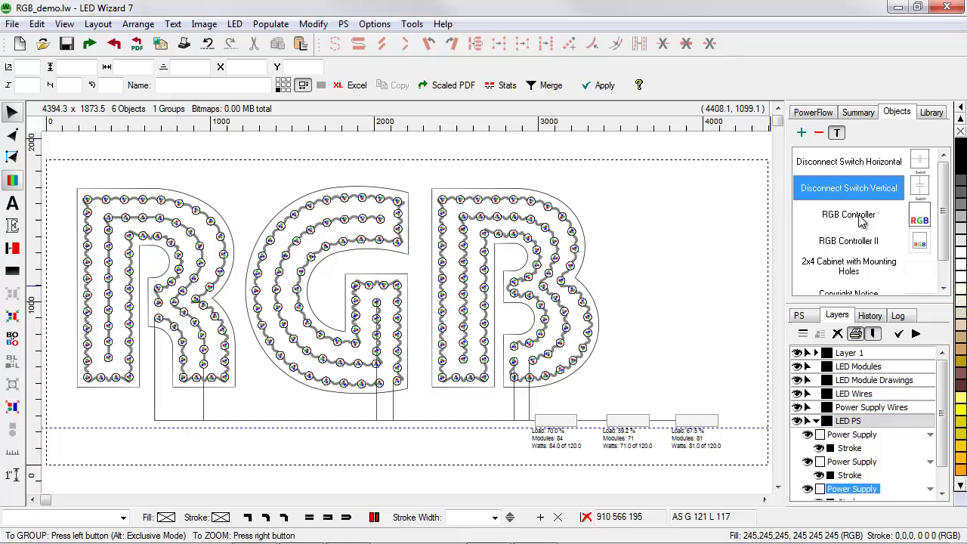
pyautogui.click(865, 167)
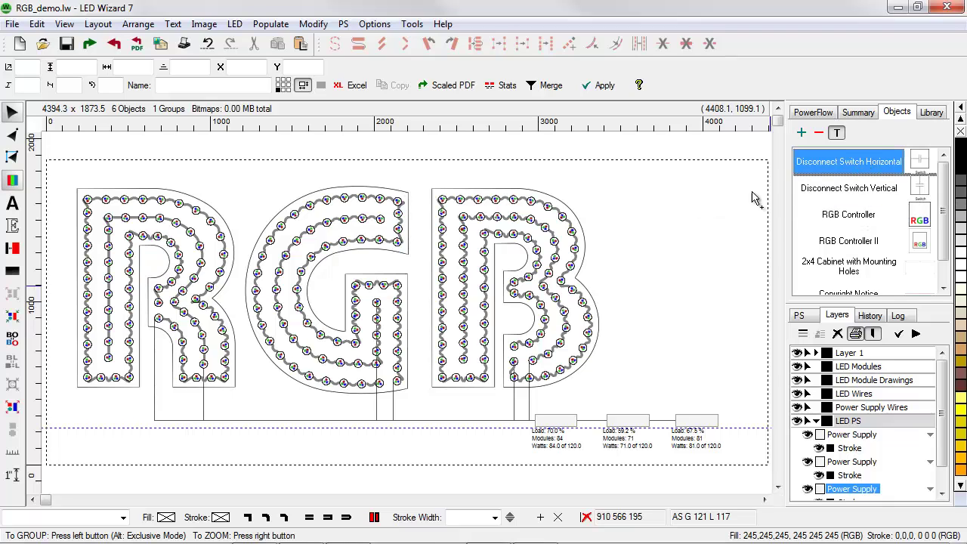
pyautogui.click(478, 442)
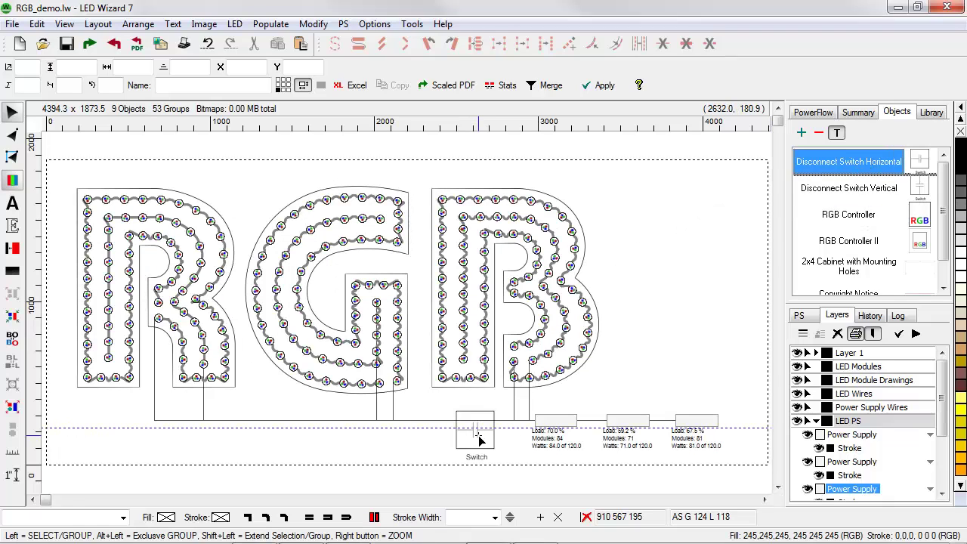
pyautogui.moveTo(405, 380); pyautogui.dragTo(574, 495)
pyautogui.click(405, 365)
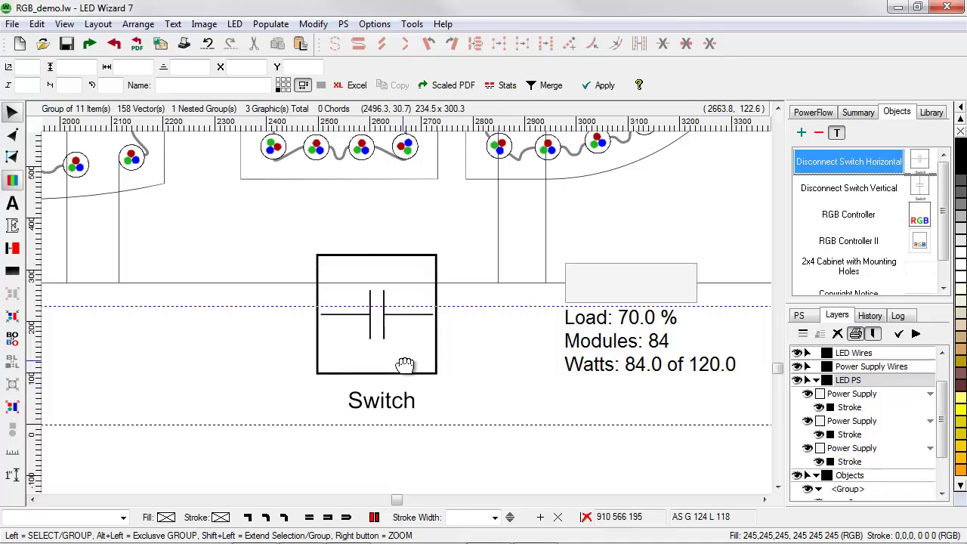
# Shift the three power supplies toward the layout's far edge, with the middle one at about X 3575, to make room for the switch
pyautogui.moveTo(405, 365); pyautogui.dragTo(768, 494)
pyautogui.rightClick(556, 382)
pyautogui.moveTo(605, 332); pyautogui.dragTo(607, 332)
pyautogui.moveTo(385, 327); pyautogui.dragTo(448, 328)
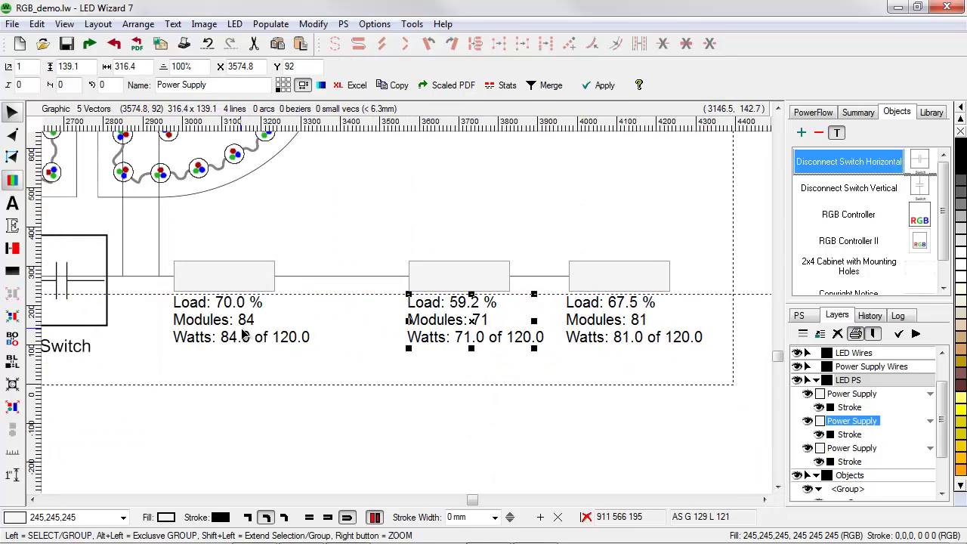
pyautogui.moveTo(243, 336); pyautogui.dragTo(314, 335)
# Move the switch beside the first power supply at about X 2890, Y 92, aligning its contact line with the power wire
pyautogui.moveTo(77, 344); pyautogui.dragTo(201, 344)
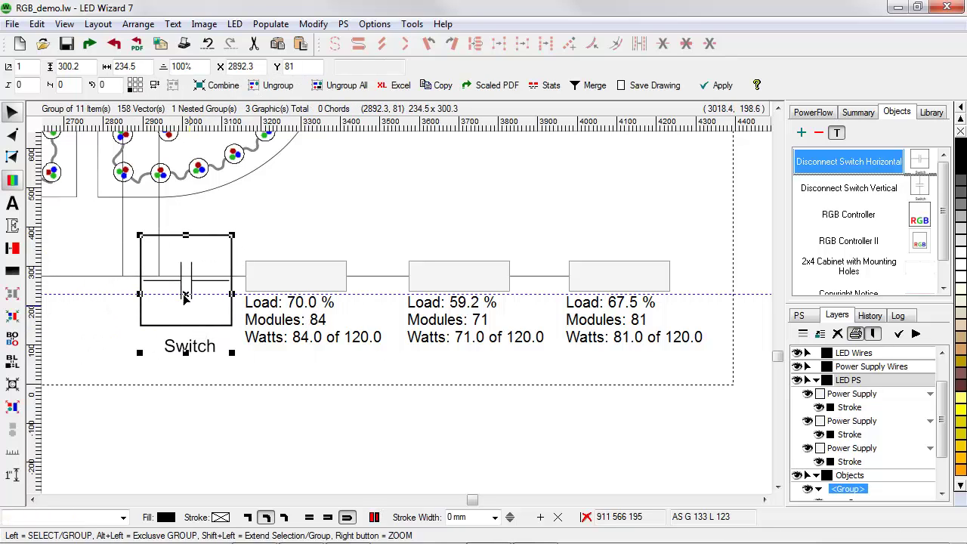
pyautogui.moveTo(118, 192); pyautogui.dragTo(382, 390)
pyautogui.moveTo(336, 352); pyautogui.dragTo(332, 345)
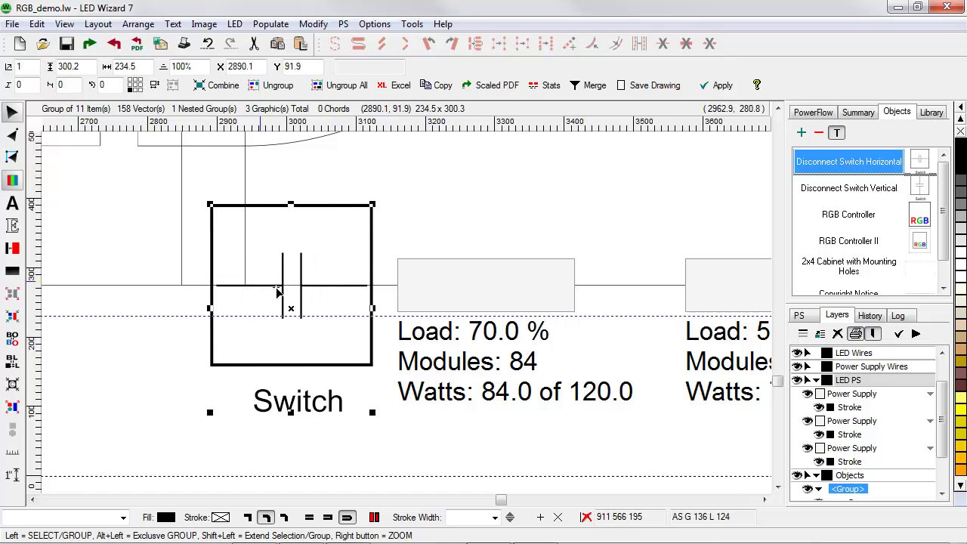
pyautogui.click(225, 384)
pyautogui.rightClick(262, 401)
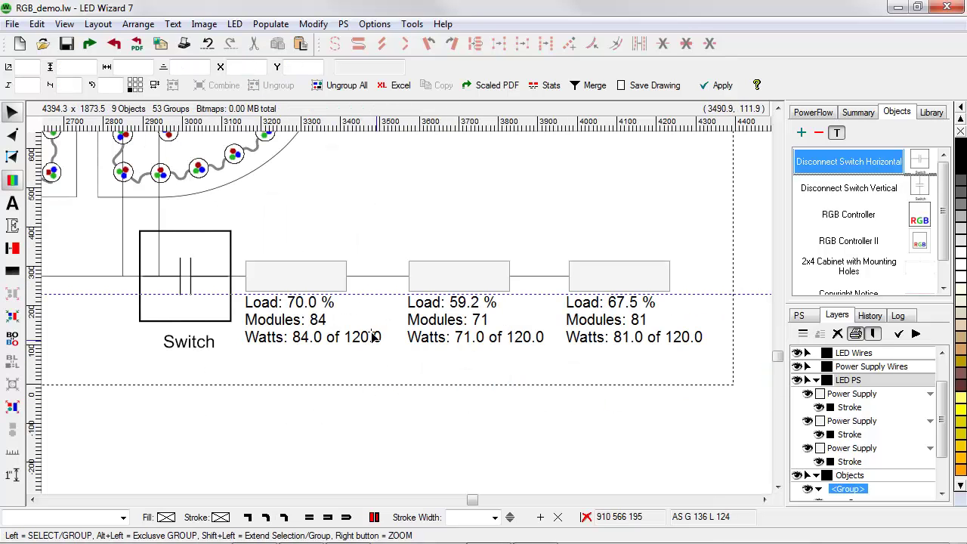
pyautogui.rightClick(524, 382)
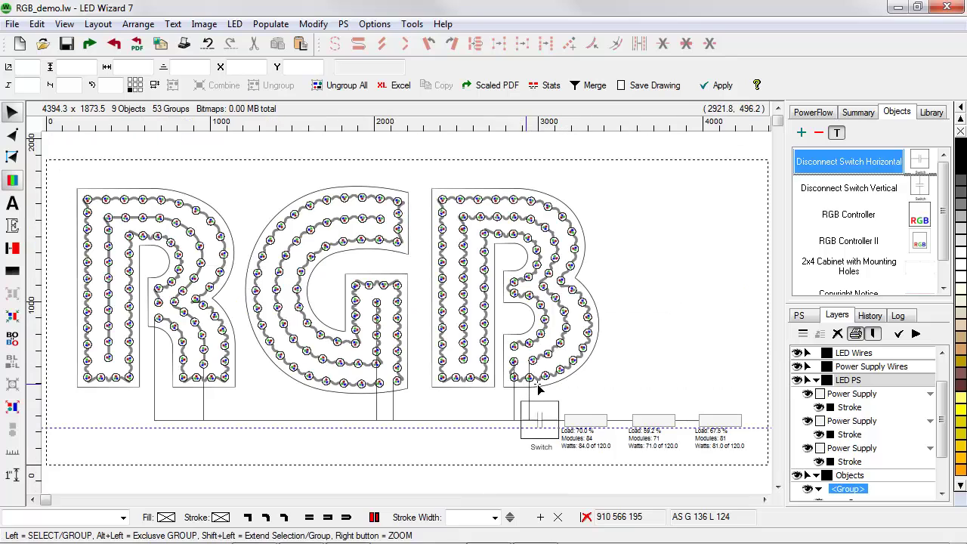
# Insert an RGB Controller object and position it on the power line just past the letter R wires
pyautogui.click(870, 217)
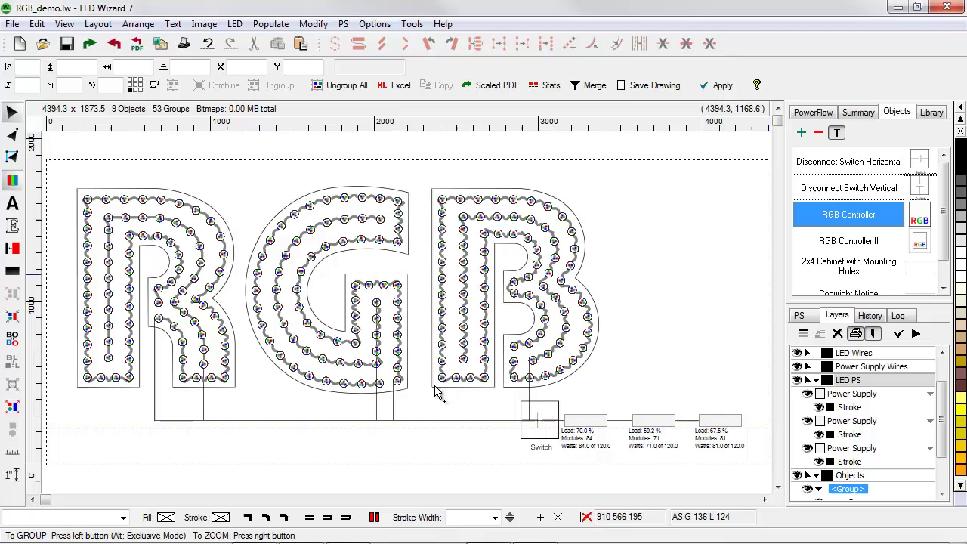
pyautogui.click(423, 410)
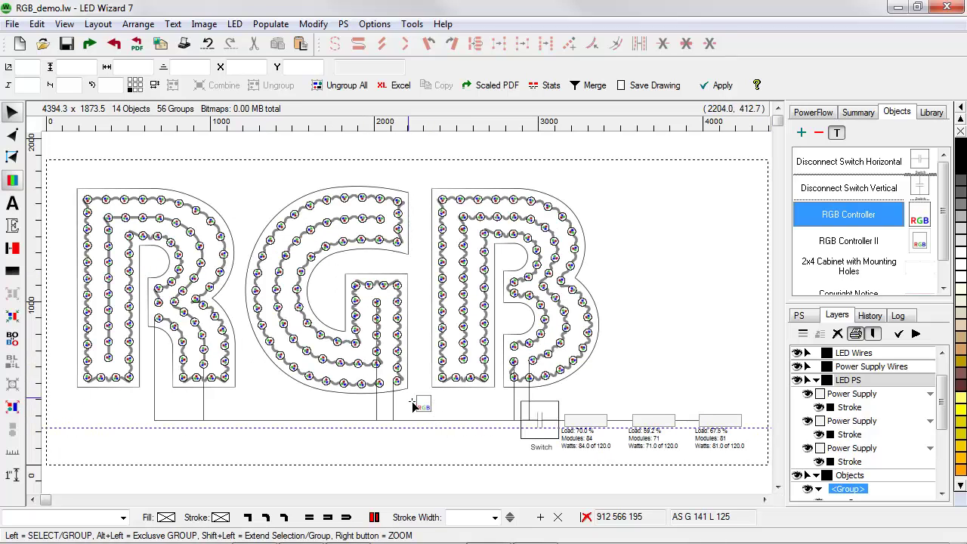
pyautogui.moveTo(413, 406)
pyautogui.mouseDown()
pyautogui.moveTo(234, 404)
pyautogui.moveTo(219, 414)
pyautogui.moveTo(225, 423)
pyautogui.mouseUp()
pyautogui.moveTo(166, 383); pyautogui.dragTo(378, 483)
pyautogui.click(403, 339)
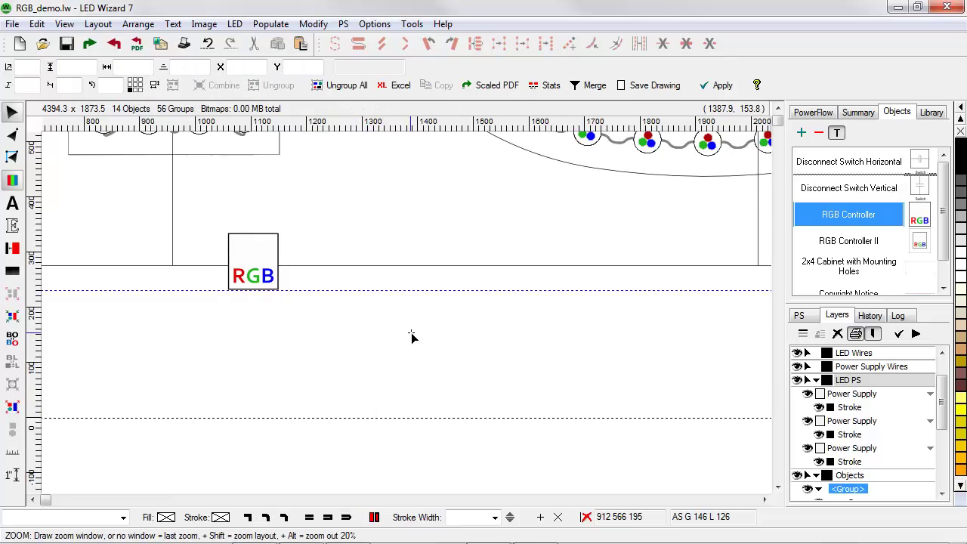
pyautogui.click(412, 336)
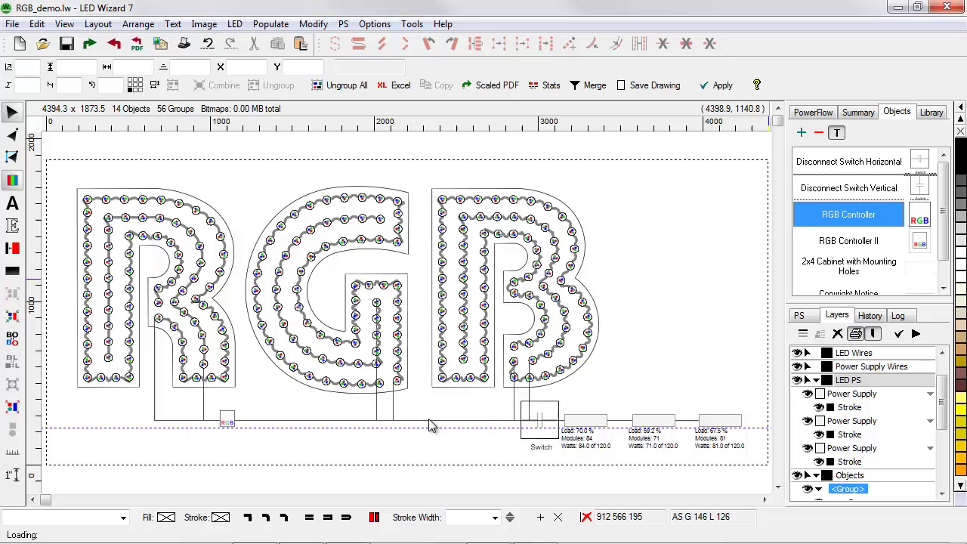
# Add a second RGB Controller on the power line just past the letter G wires, at about X 2143, Y 231
pyautogui.moveTo(325, 334); pyautogui.dragTo(556, 528)
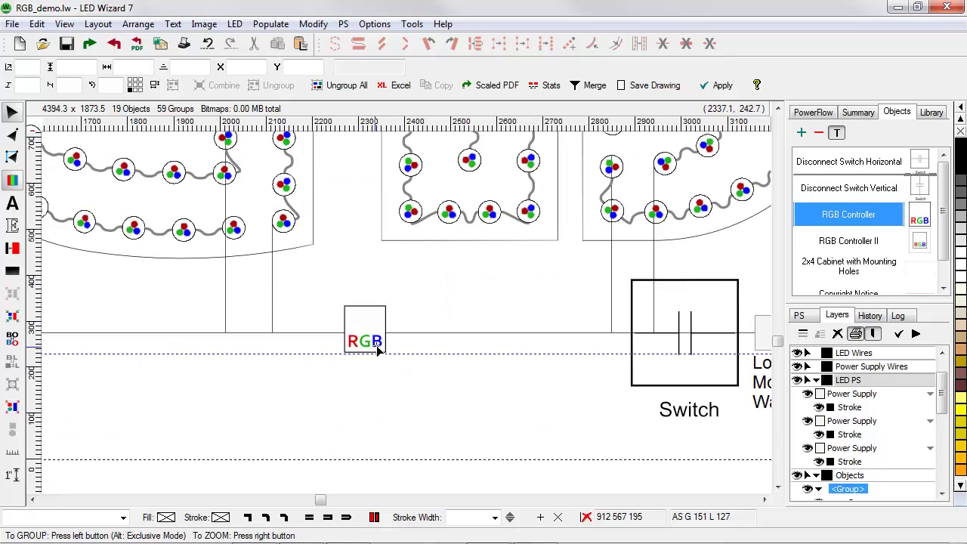
pyautogui.moveTo(377, 348); pyautogui.dragTo(317, 349)
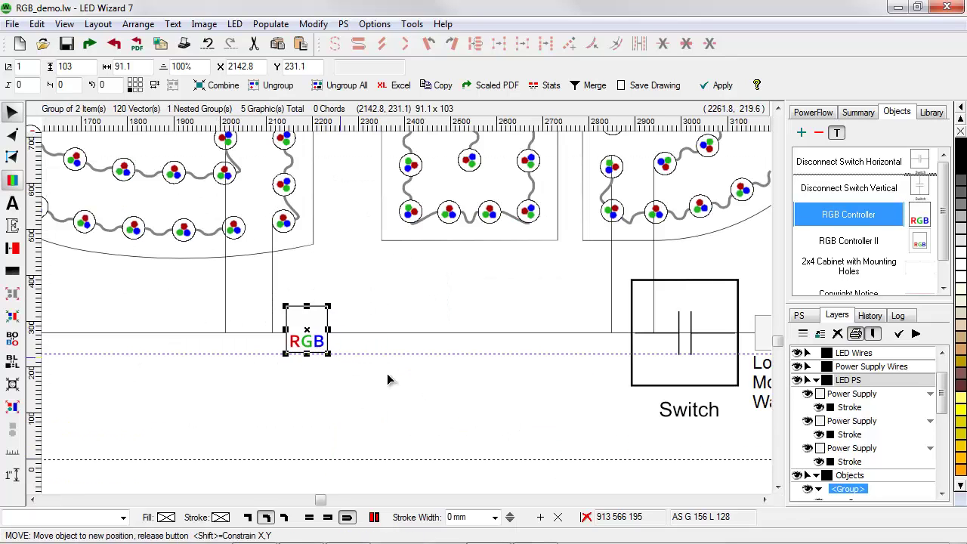
pyautogui.click(521, 401)
pyautogui.rightClick(521, 402)
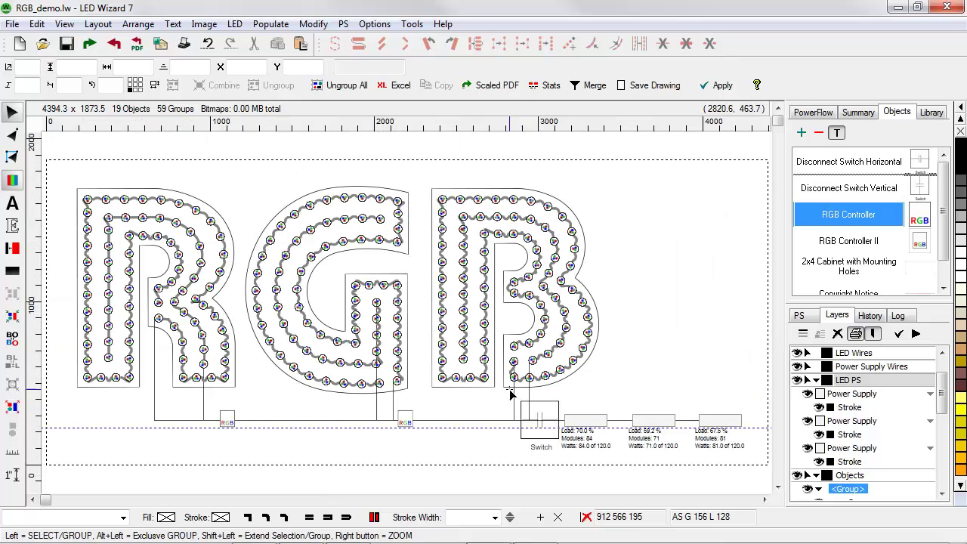
# Shift the letter group to about X -50, Y 474 and place a third RGB Controller between the letter B wires and the switch
pyautogui.moveTo(192, 320); pyautogui.dragTo(154, 317)
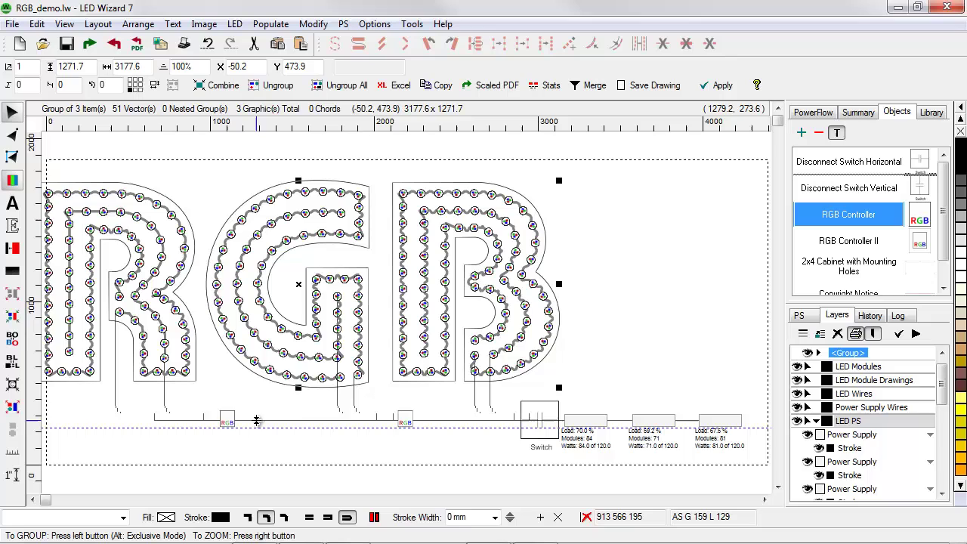
pyautogui.keyDown('shift'); pyautogui.rightClick(318, 408); pyautogui.keyUp('shift')
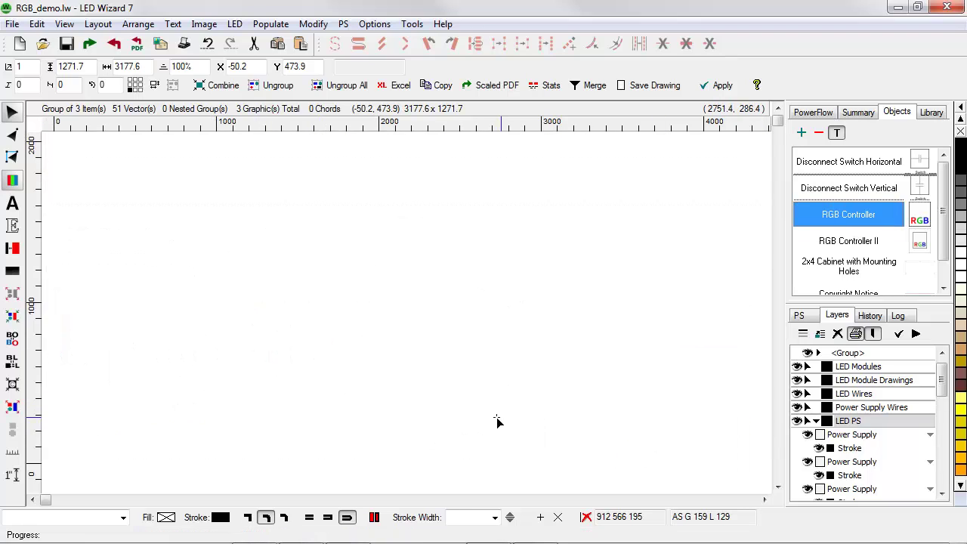
pyautogui.rightClick(499, 424)
pyautogui.click(383, 332)
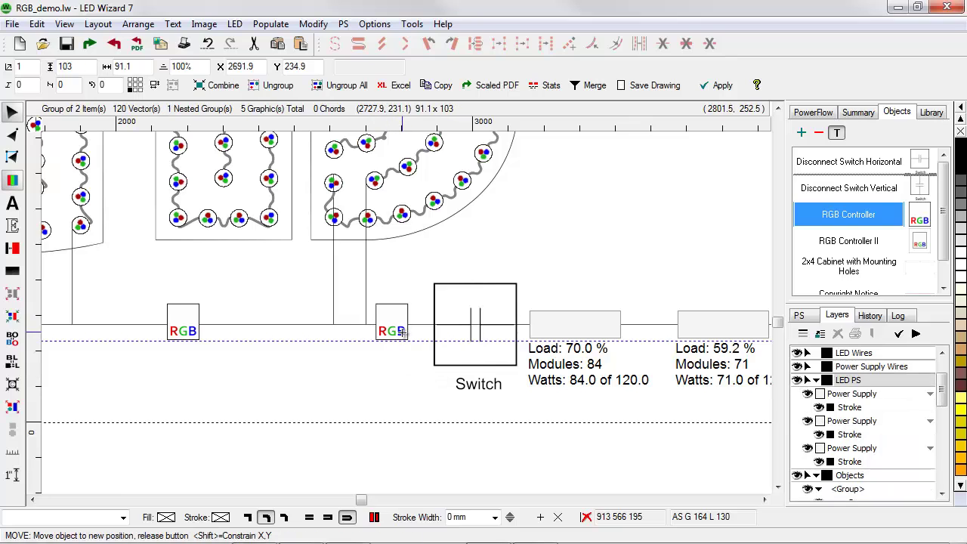
pyautogui.rightClick(398, 366)
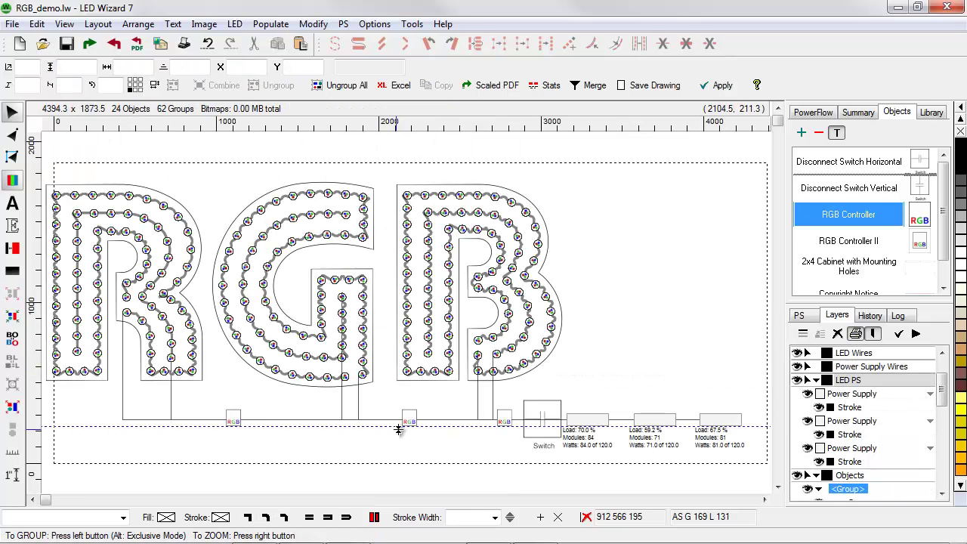
# Move the first two RGB controllers along the power line closer to the shifted letter R and letter G wires
pyautogui.moveTo(412, 423); pyautogui.dragTo(376, 413)
pyautogui.moveTo(240, 418); pyautogui.dragTo(202, 418)
pyautogui.click(242, 403)
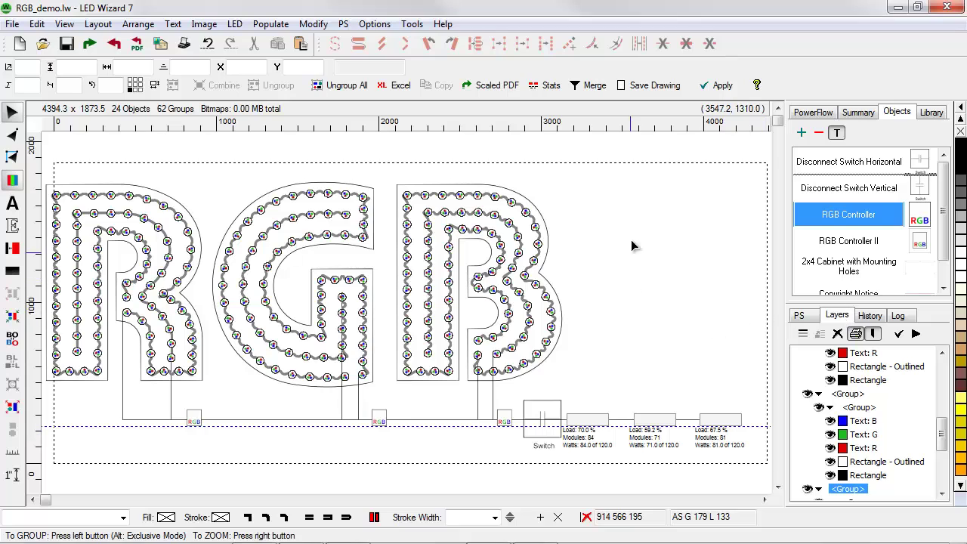
# Enlarge the letter G controller proportionally to about 212 wide by 240 high
pyautogui.moveTo(342, 384); pyautogui.dragTo(482, 486)
pyautogui.click(316, 240)
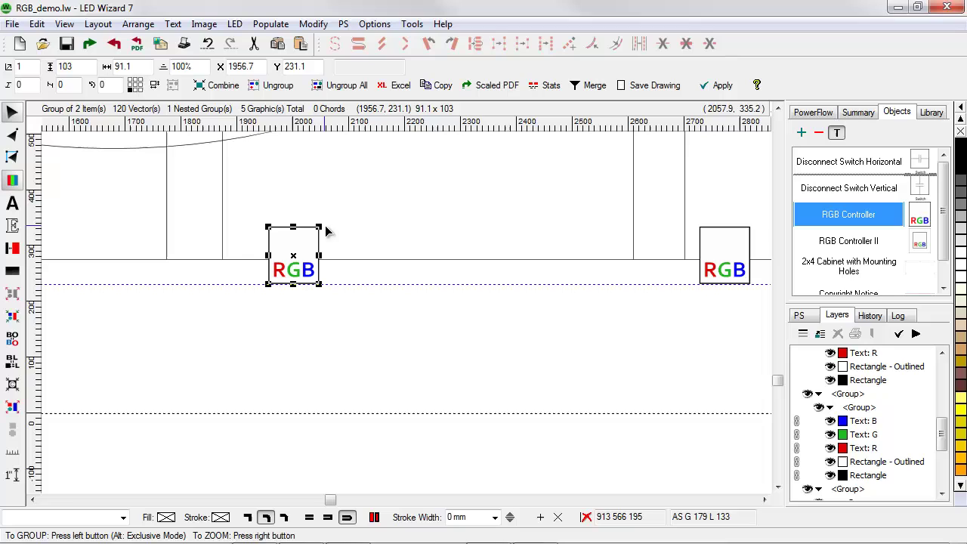
pyautogui.moveTo(322, 224); pyautogui.dragTo(424, 195)
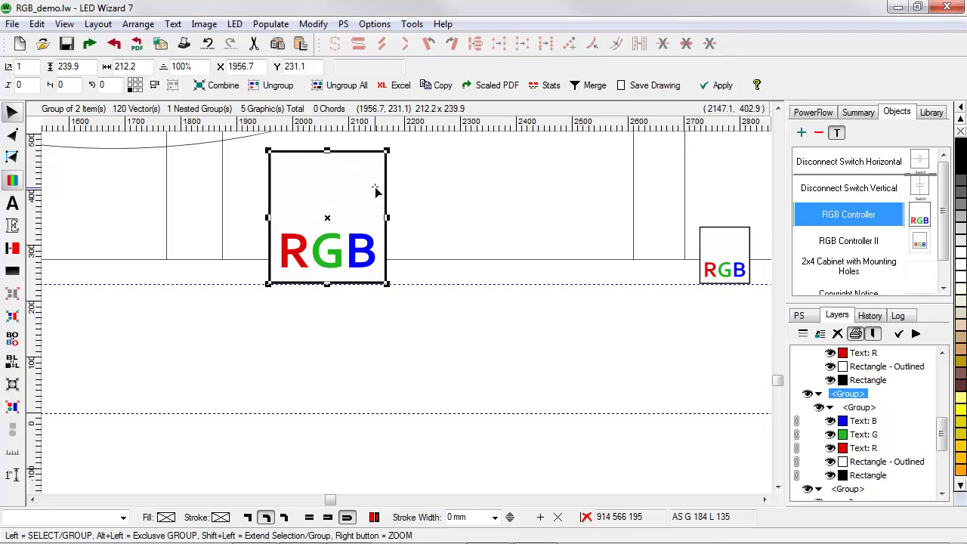
# Save the enlarged controller to the objects library as "RGB Large" and move it below RGB Controller II in the list
pyautogui.click(802, 133)
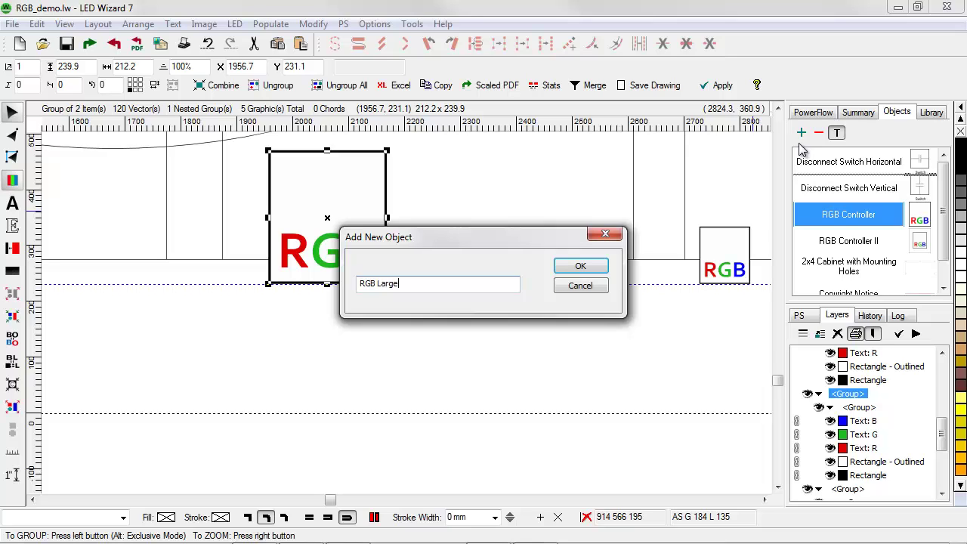
pyautogui.click(580, 268)
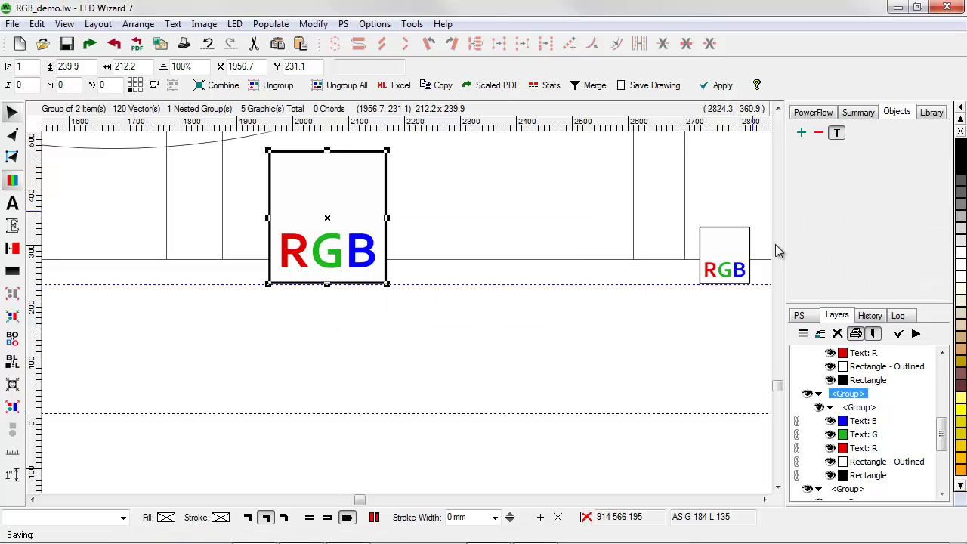
pyautogui.click(856, 166)
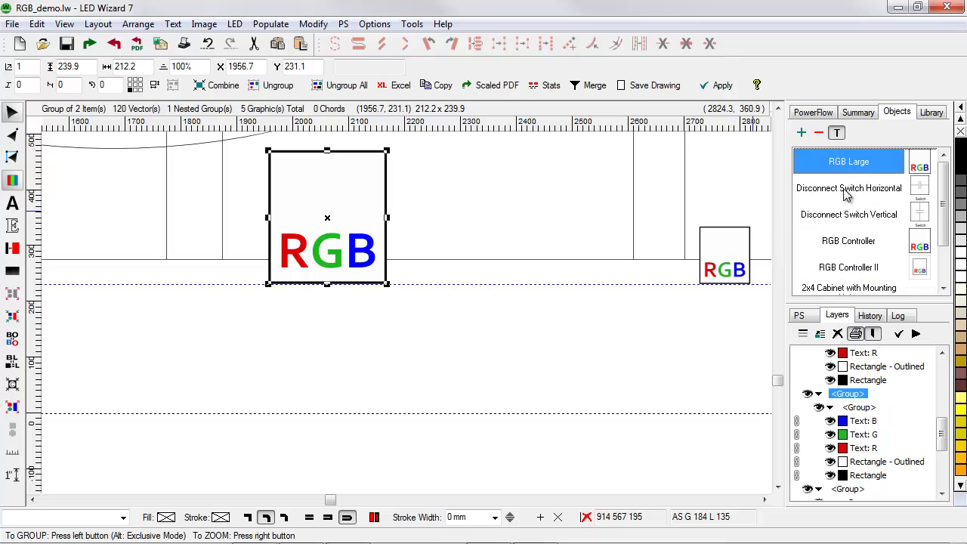
pyautogui.moveTo(852, 160); pyautogui.dragTo(855, 281)
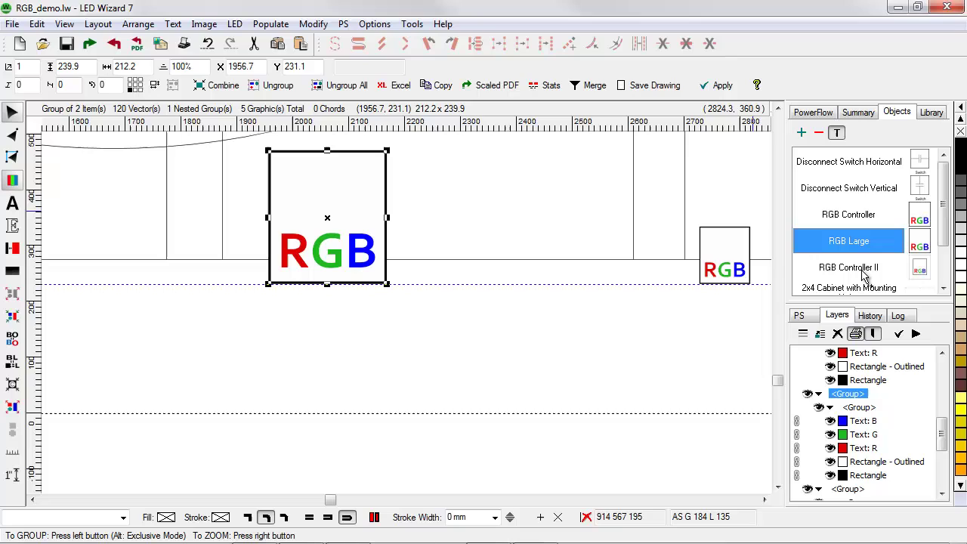
pyautogui.moveTo(880, 265); pyautogui.dragTo(885, 241)
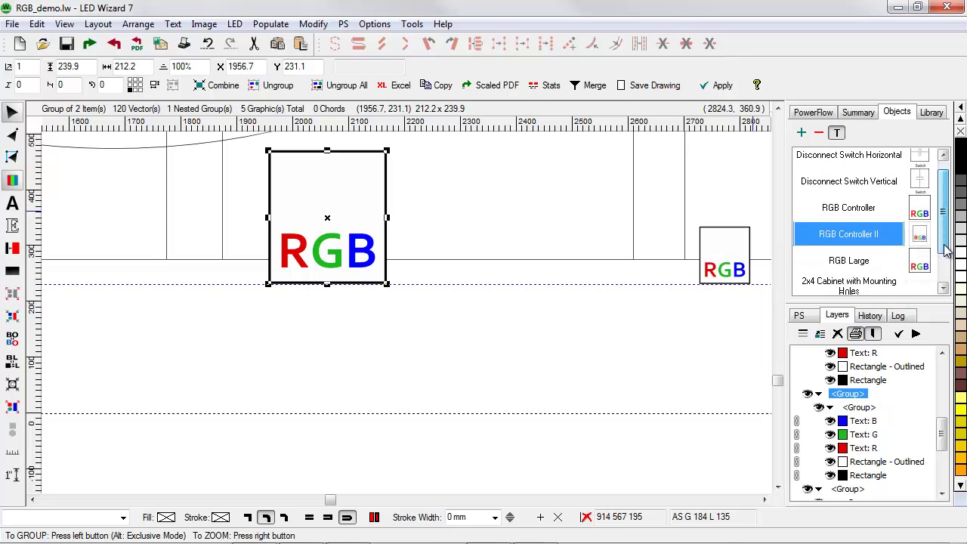
pyautogui.scroll(-2, 941, 252)
pyautogui.scroll(2, 940, 252)
# Remove RGB Controller II from the objects library
pyautogui.click(589, 329)
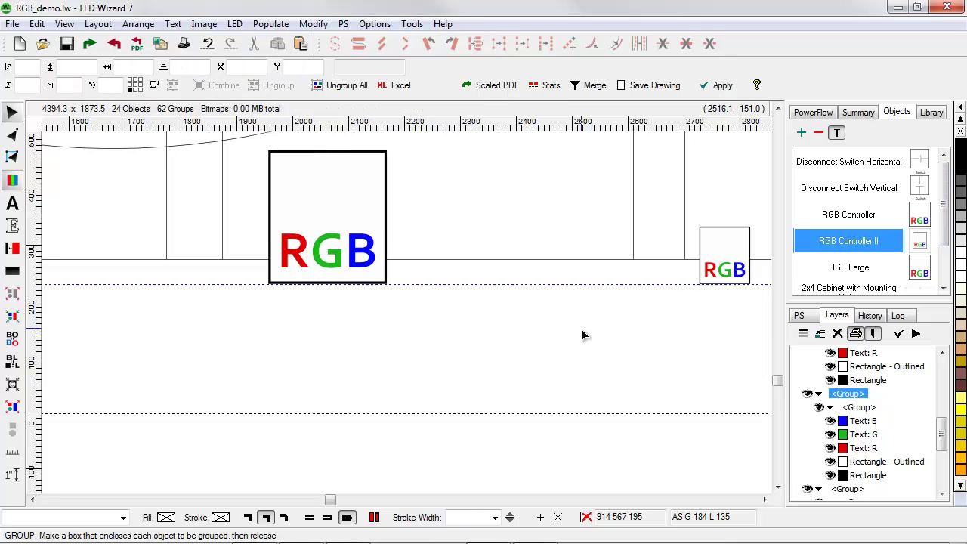
pyautogui.rightClick(581, 329)
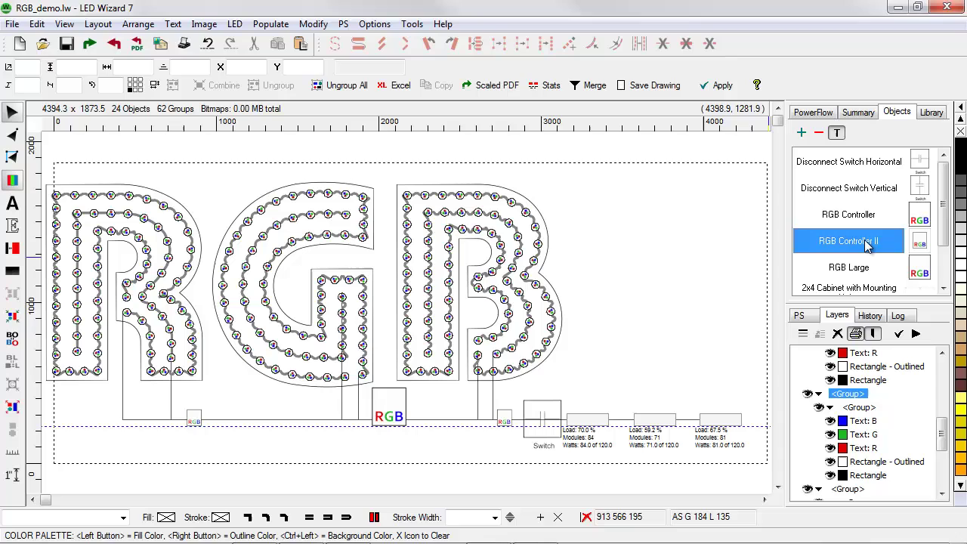
pyautogui.click(818, 134)
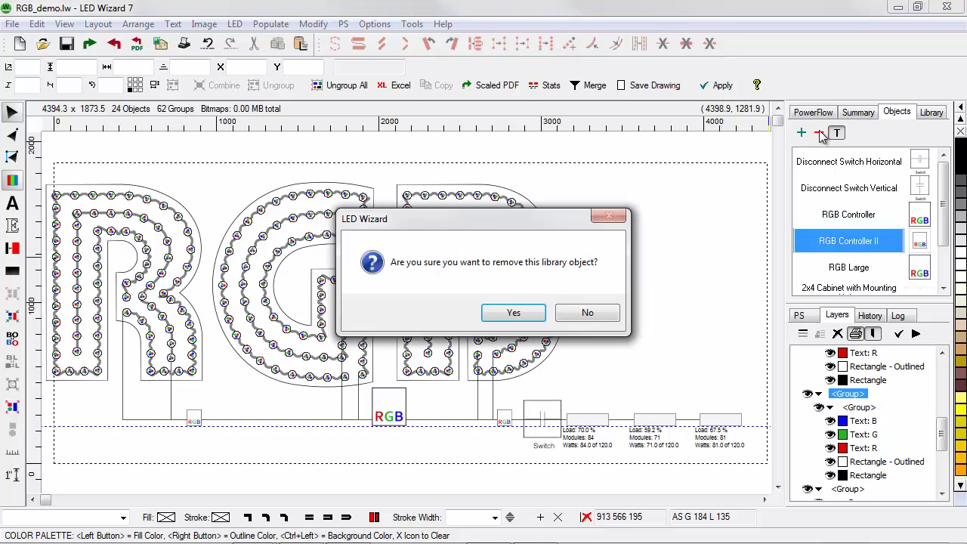
pyautogui.click(513, 313)
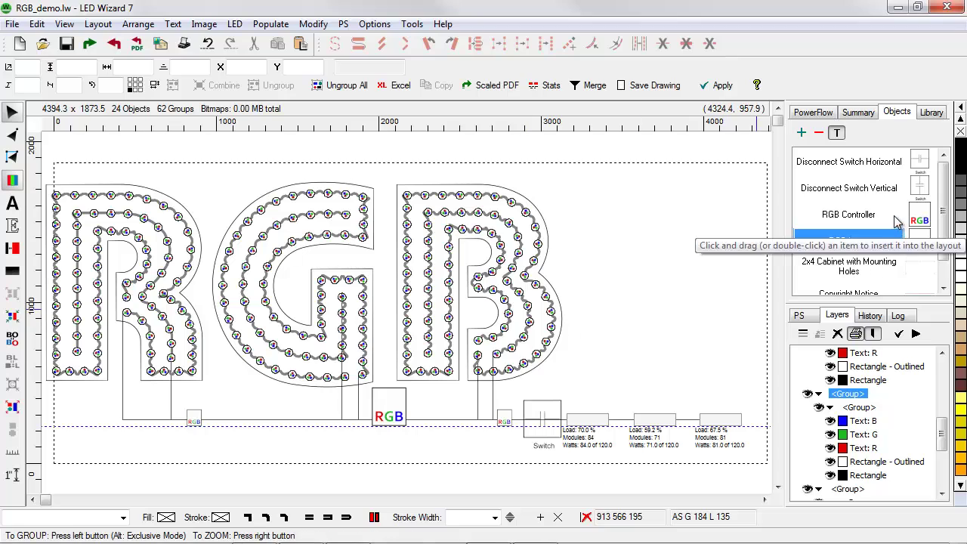
# Insert the 2x4 Cabinet with Mounting Holes beside the letter B, position it at about X 3120, Y 1186, and inspect a mounting hole
pyautogui.click(888, 242)
pyautogui.click(888, 271)
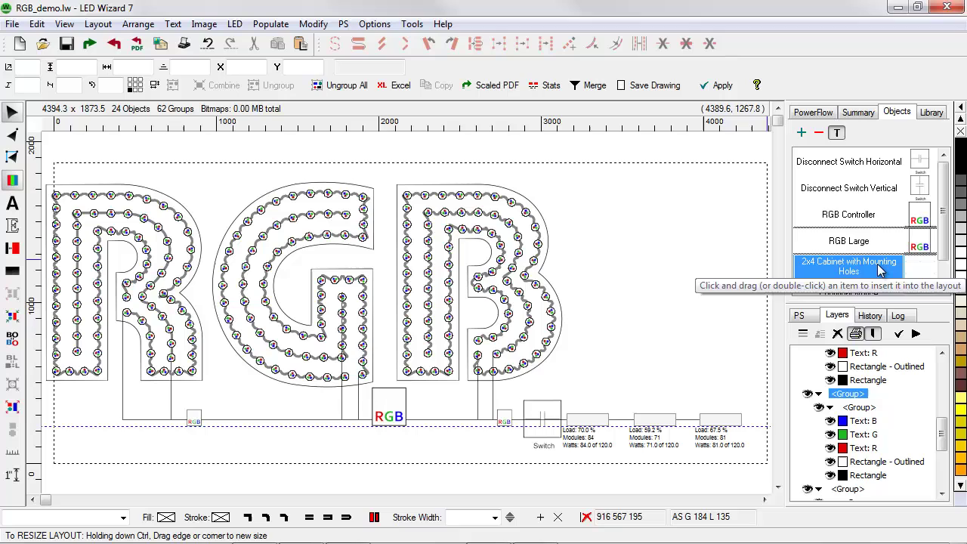
pyautogui.click(668, 235)
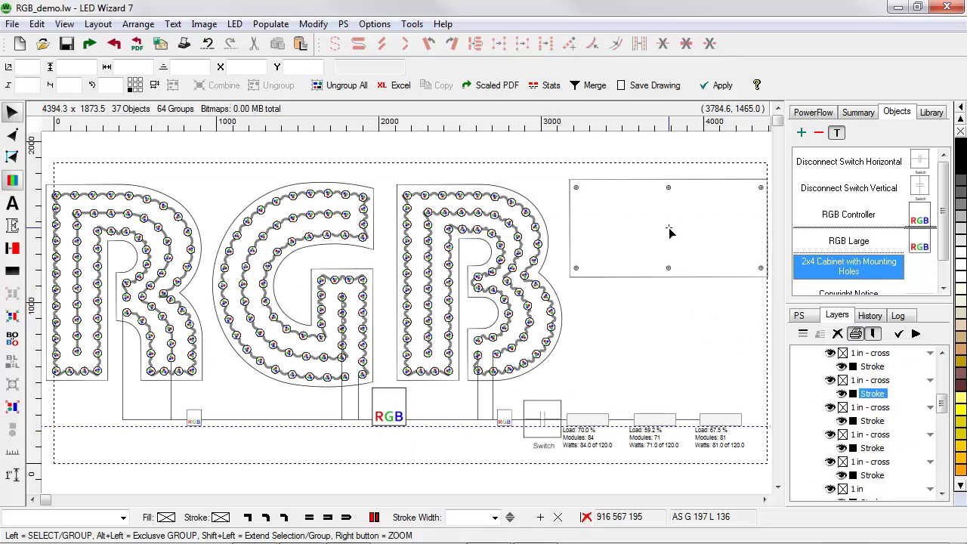
pyautogui.moveTo(571, 293); pyautogui.dragTo(785, 154)
pyautogui.moveTo(535, 280); pyautogui.dragTo(489, 274)
pyautogui.moveTo(318, 382); pyautogui.dragTo(428, 460)
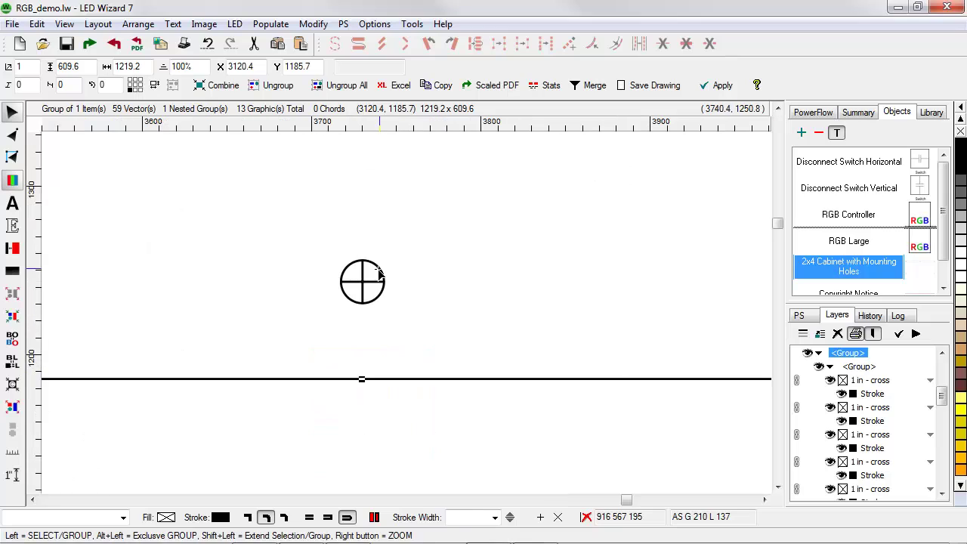
pyautogui.rightClick(486, 328)
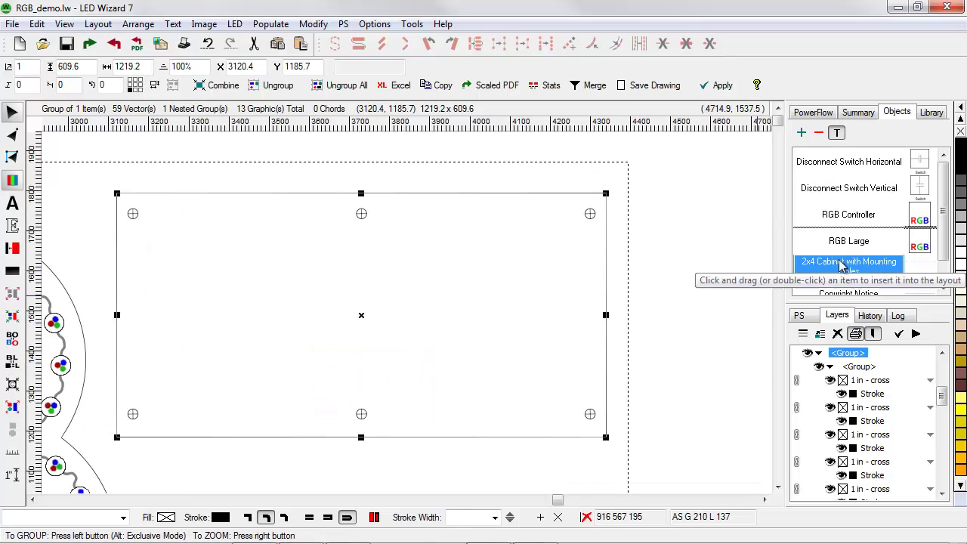
# Look through the objects library with item names hidden, and show the names again
pyautogui.click(836, 134)
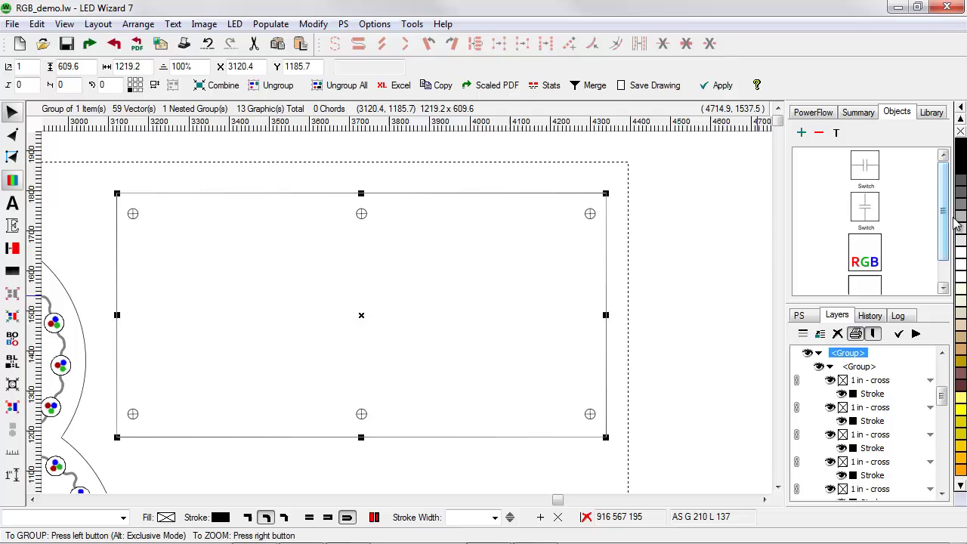
pyautogui.moveTo(946, 234); pyautogui.dragTo(942, 182)
pyautogui.click(837, 134)
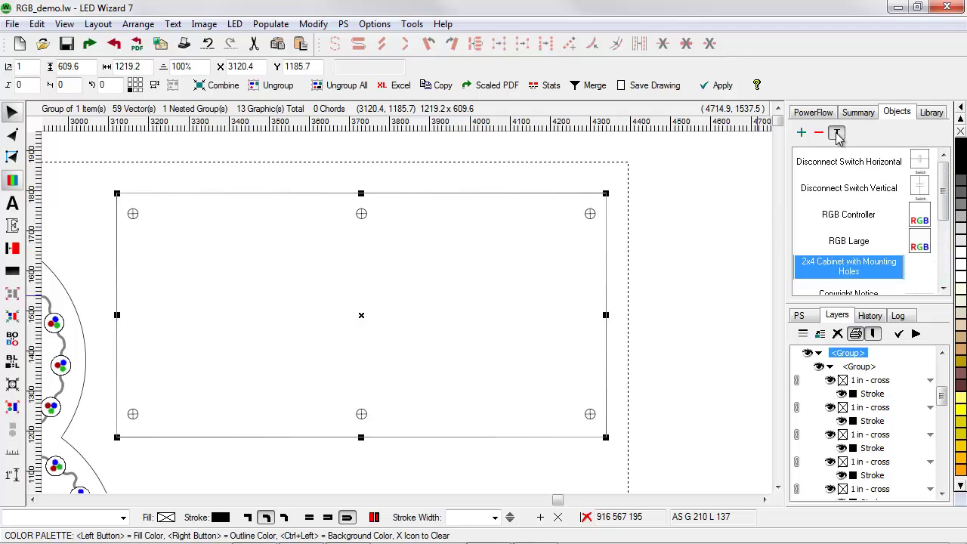
# Insert the Copyright Notice from the objects library and position it below the power line at about X 1358, Y 84
pyautogui.scroll(-1, 934, 235)
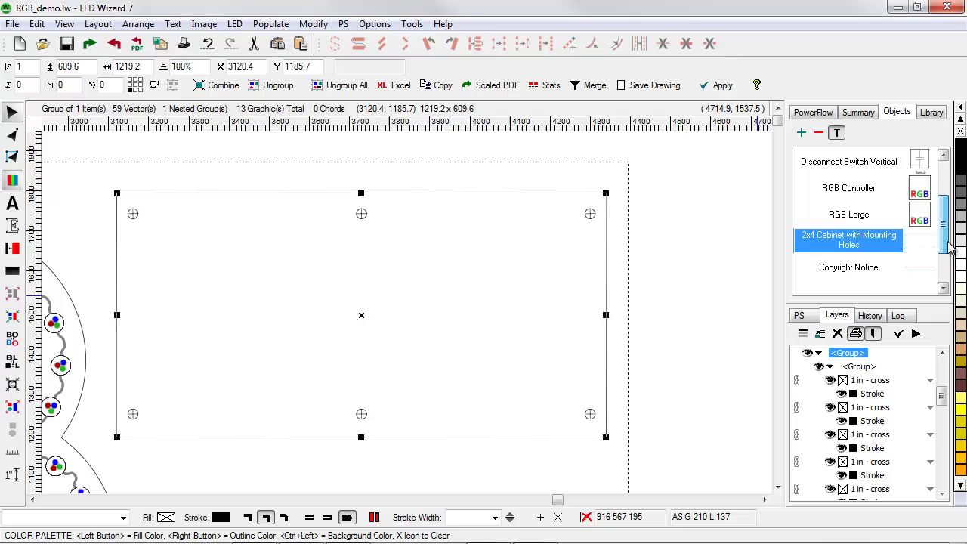
pyautogui.click(832, 277)
pyautogui.moveTo(857, 270); pyautogui.dragTo(304, 179)
pyautogui.rightClick(580, 270)
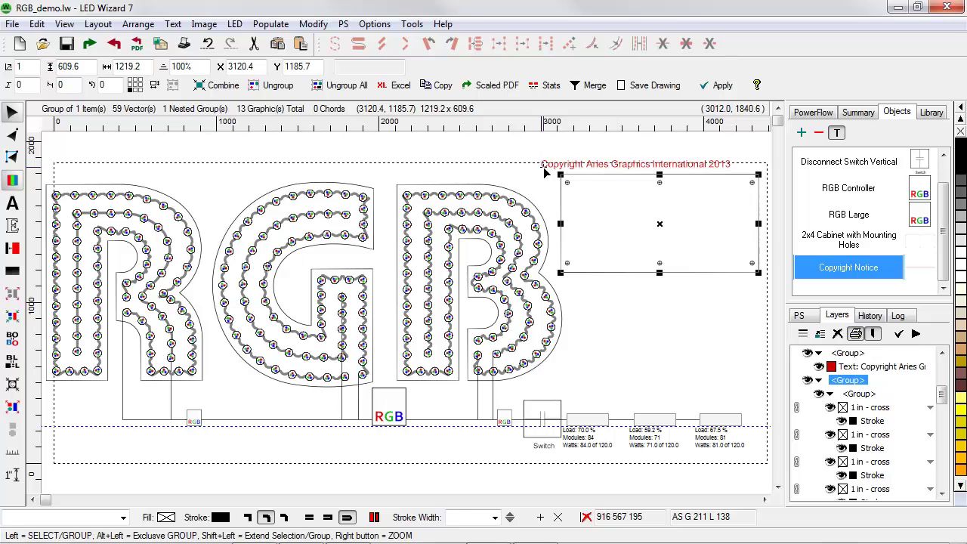
pyautogui.moveTo(546, 174)
pyautogui.mouseDown()
pyautogui.moveTo(602, 419)
pyautogui.moveTo(520, 400)
pyautogui.moveTo(444, 406)
pyautogui.moveTo(276, 449)
pyautogui.mouseUp()
pyautogui.moveTo(244, 379)
pyautogui.mouseDown()
pyautogui.moveTo(358, 429)
pyautogui.moveTo(527, 482)
pyautogui.mouseUp()
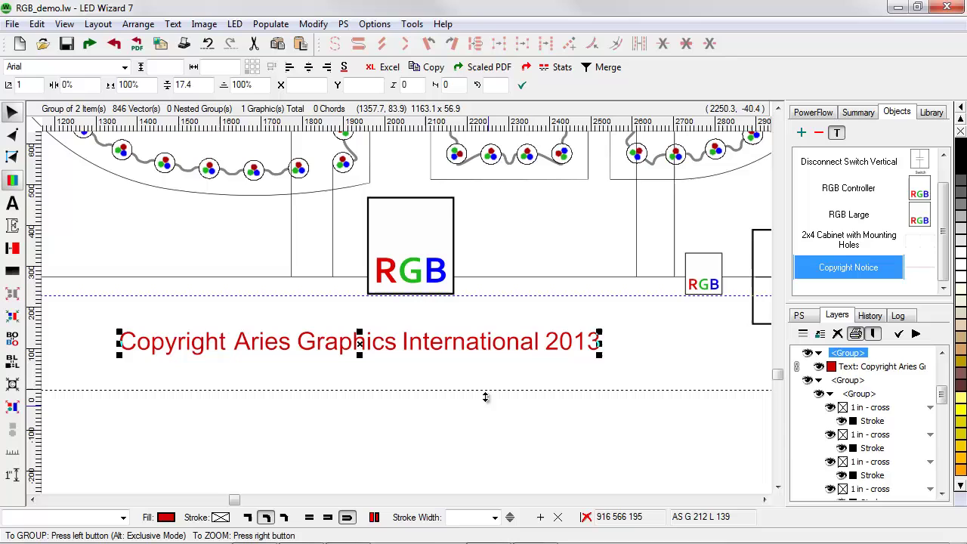
pyautogui.click(476, 378)
pyautogui.click(424, 259)
pyautogui.click(545, 343)
pyautogui.click(612, 384)
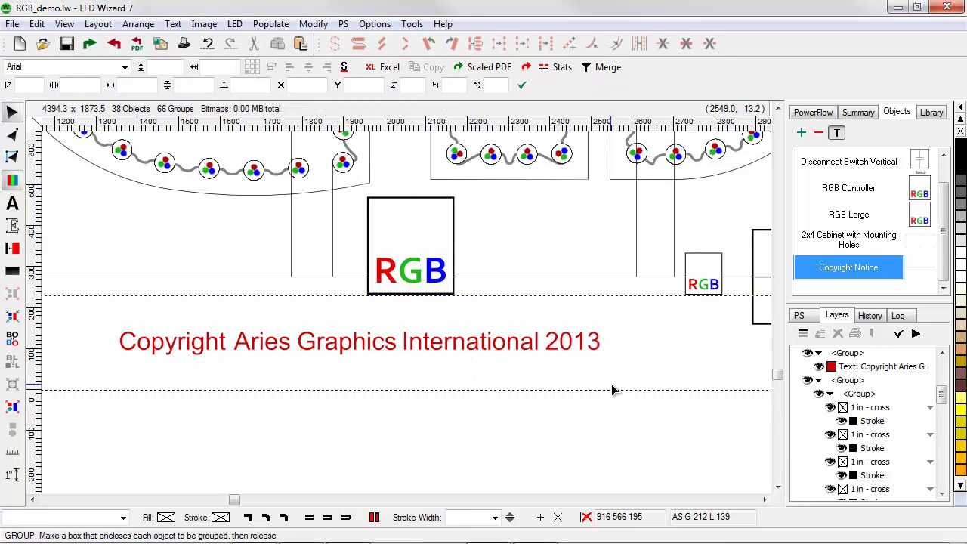
pyautogui.scroll(1, 911, 242)
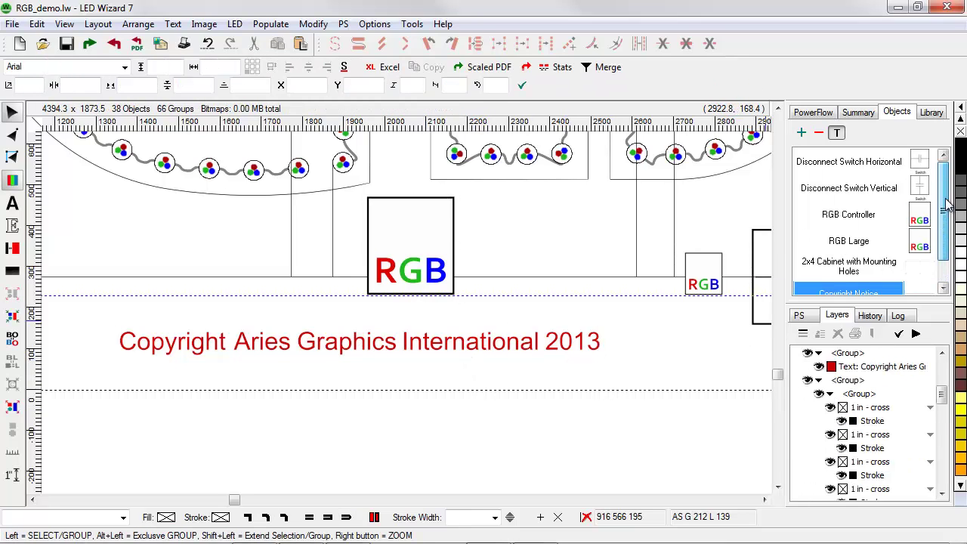
pyautogui.rightClick(908, 236)
pyautogui.click(688, 382)
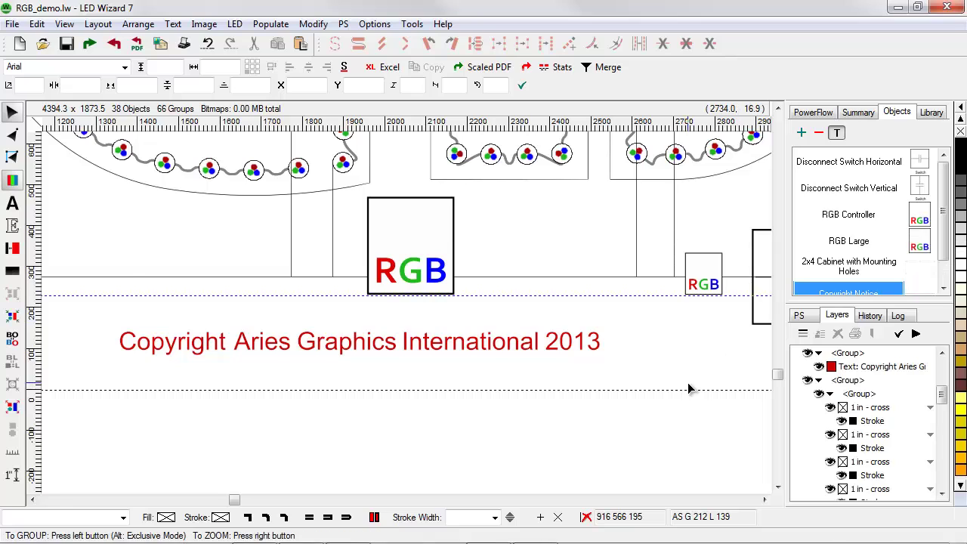
# Draw a rounded rectangle about 870 wide by 408 high below the cabinet, with a corner radius of about 69
pyautogui.rightClick(687, 382)
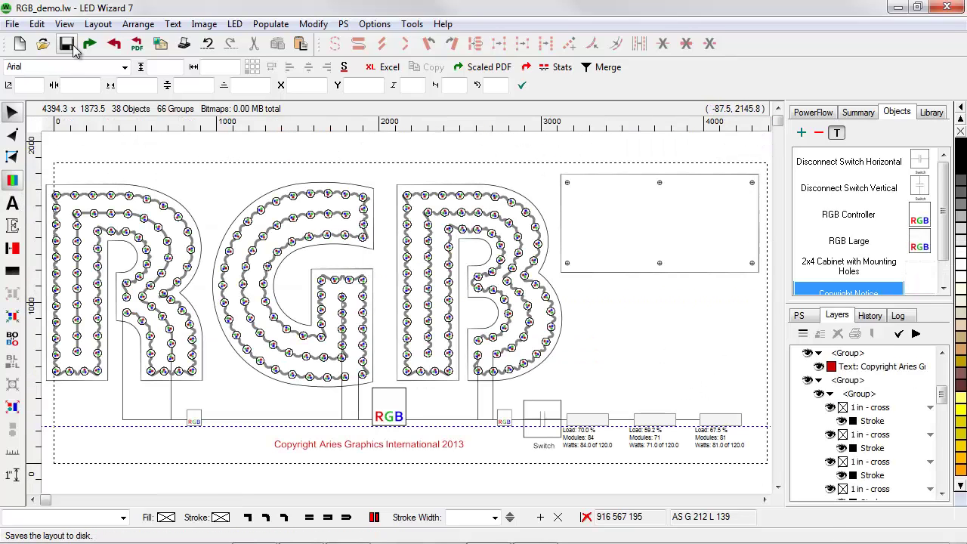
pyautogui.click(108, 25)
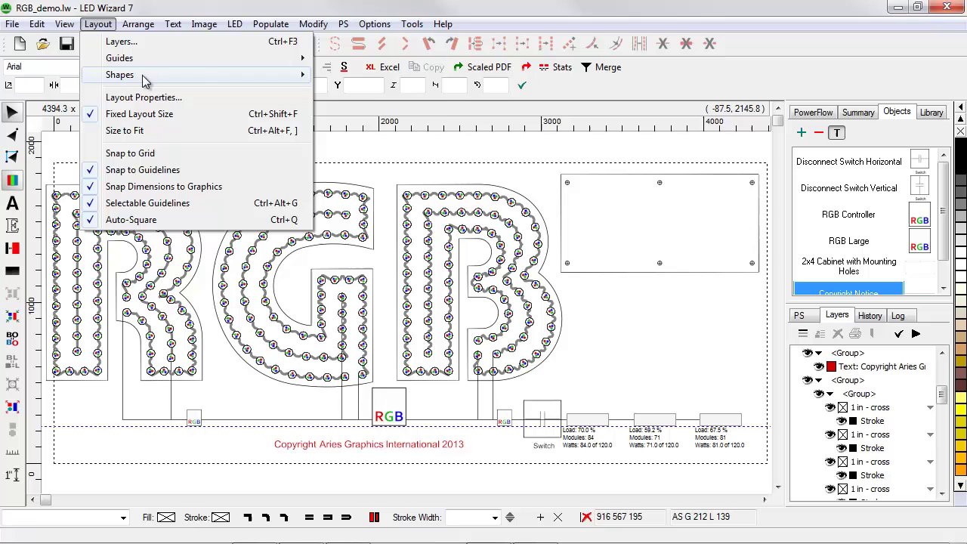
pyautogui.moveTo(287, 74)
pyautogui.click(374, 92)
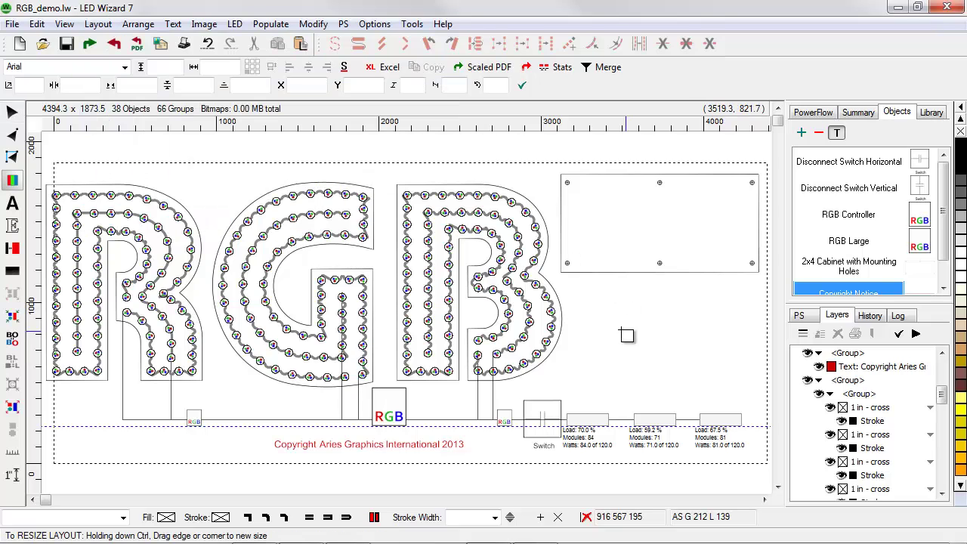
pyautogui.moveTo(597, 303); pyautogui.dragTo(738, 369)
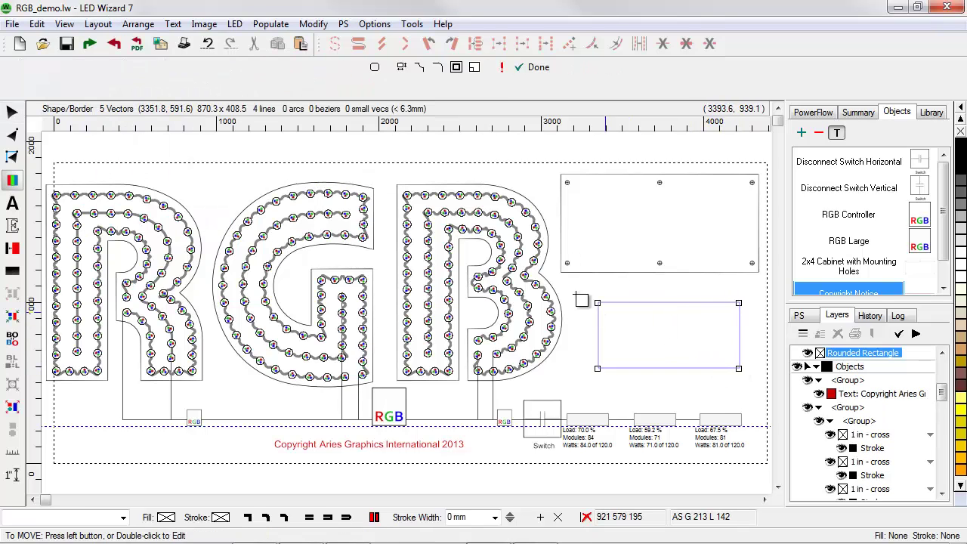
pyautogui.moveTo(592, 236); pyautogui.dragTo(563, 235)
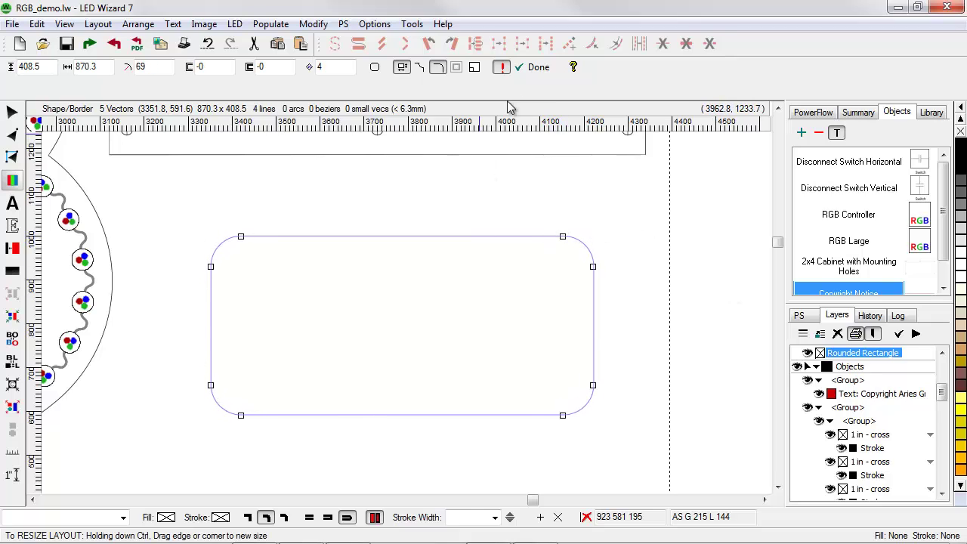
pyautogui.click(538, 67)
pyautogui.click(637, 224)
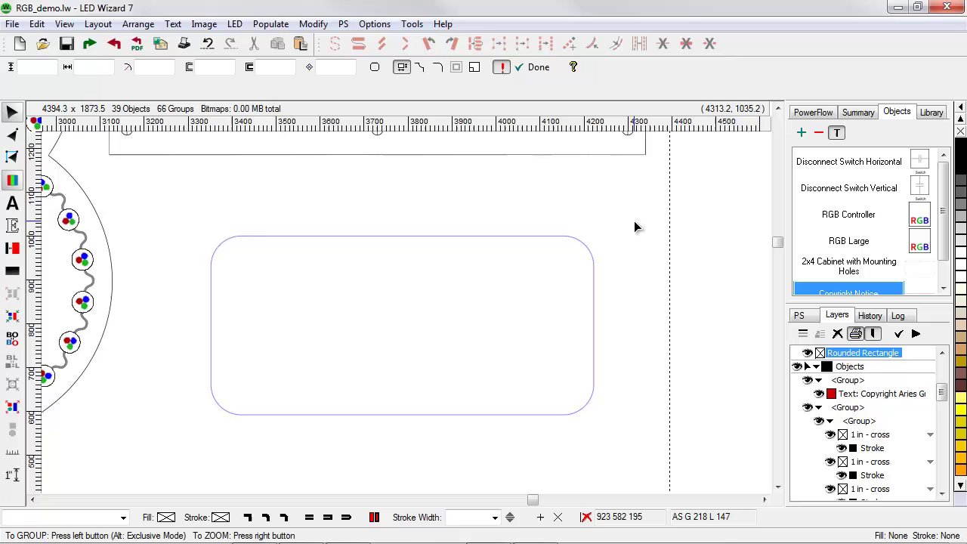
# Add the text "Rounded Rectangle" inside the new shape and center it at about X 3525, Y 776
pyautogui.click(12, 203)
pyautogui.click(291, 376)
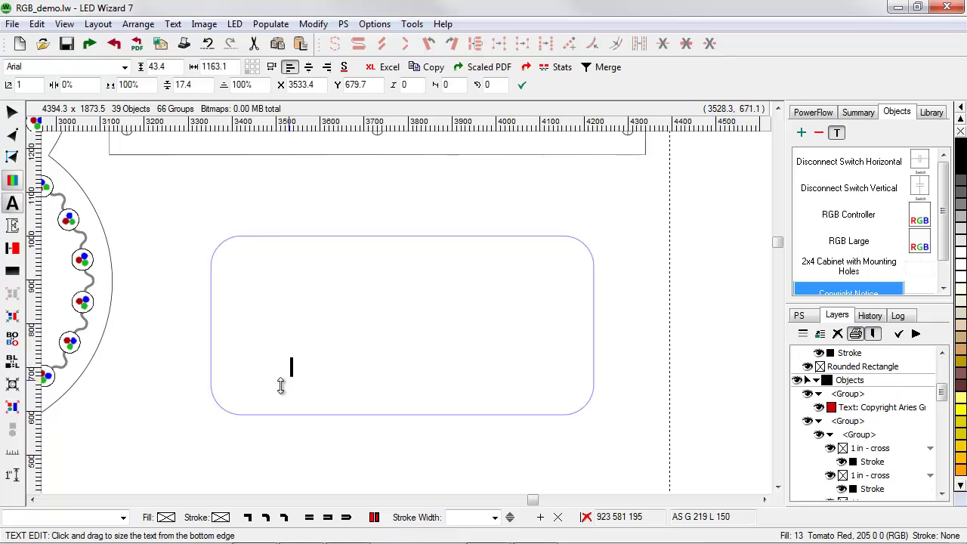
pyautogui.write('Ro')
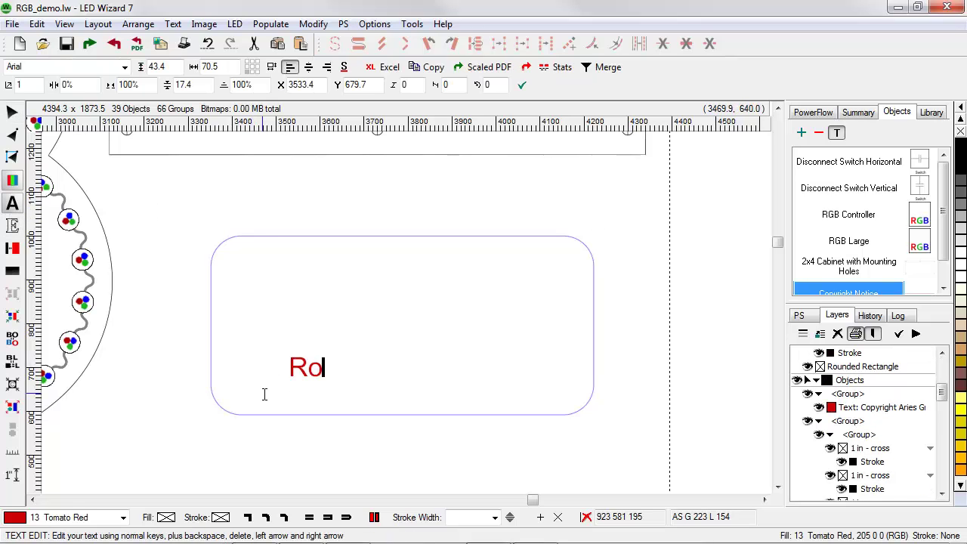
pyautogui.write('unded Rec')
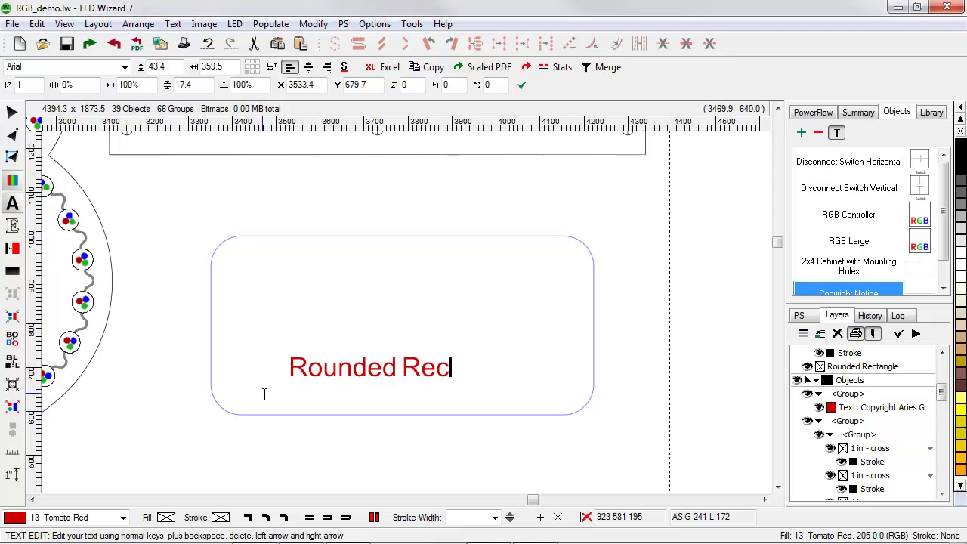
pyautogui.write('tangle')
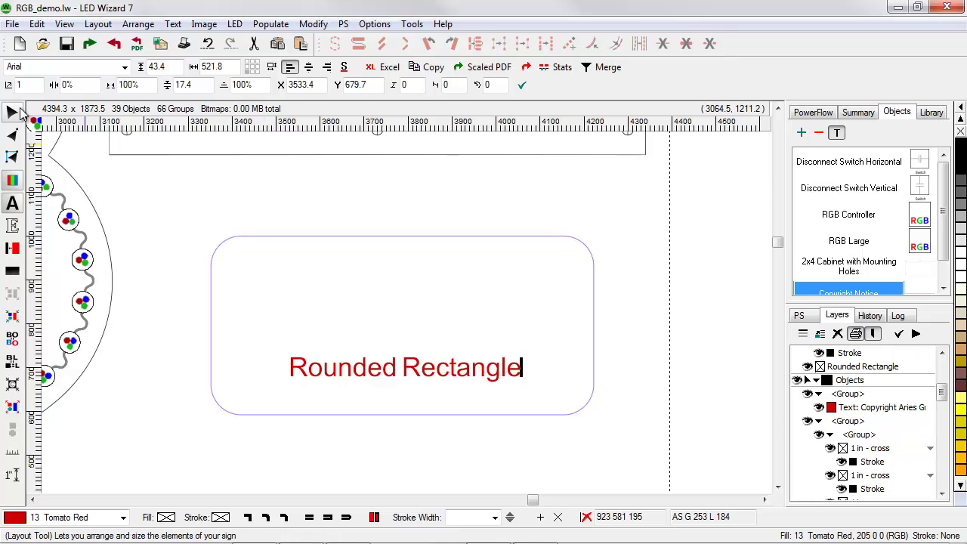
pyautogui.click(12, 111)
pyautogui.moveTo(384, 371); pyautogui.dragTo(380, 326)
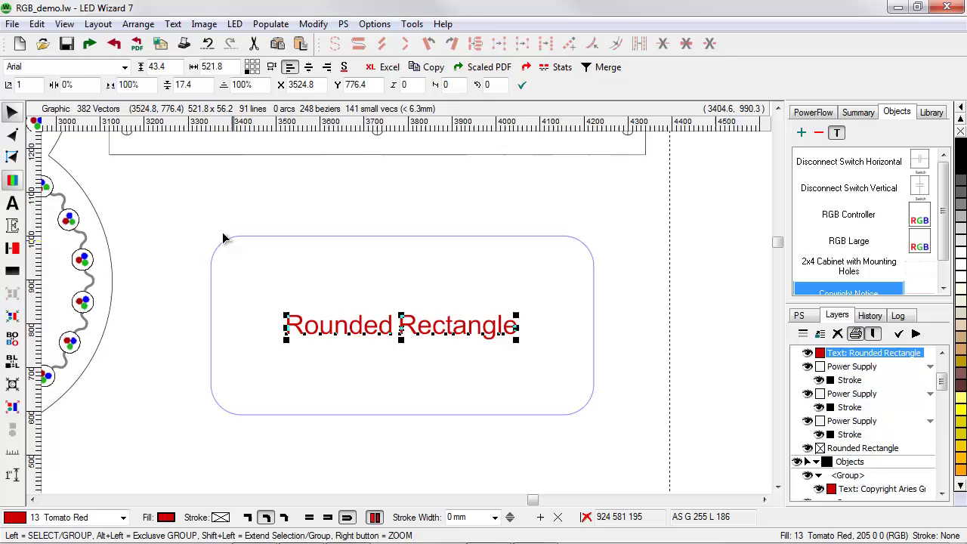
# Group the rounded rectangle with its text and save the group to the objects library as "RR"
pyautogui.moveTo(170, 199); pyautogui.dragTo(540, 414)
pyautogui.moveTo(652, 469); pyautogui.dragTo(652, 469)
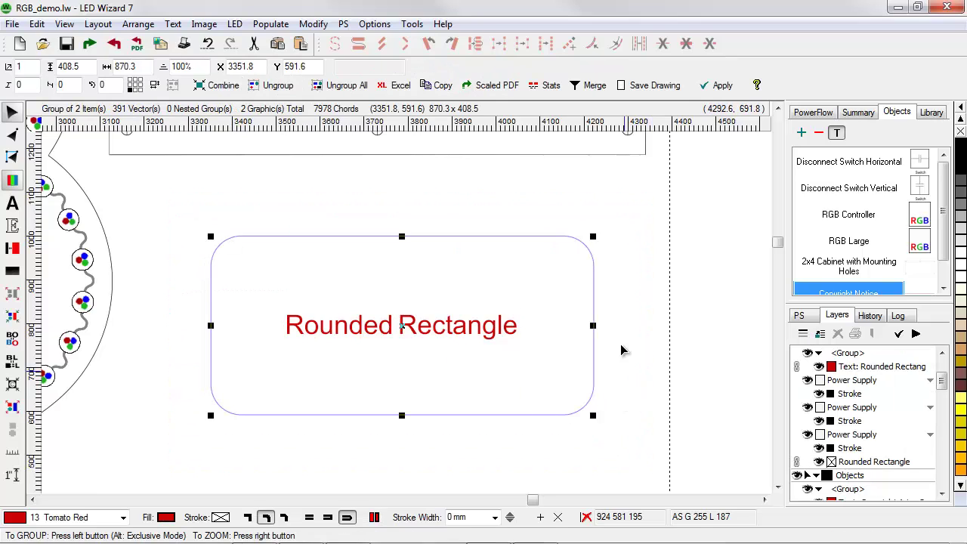
pyautogui.click(805, 133)
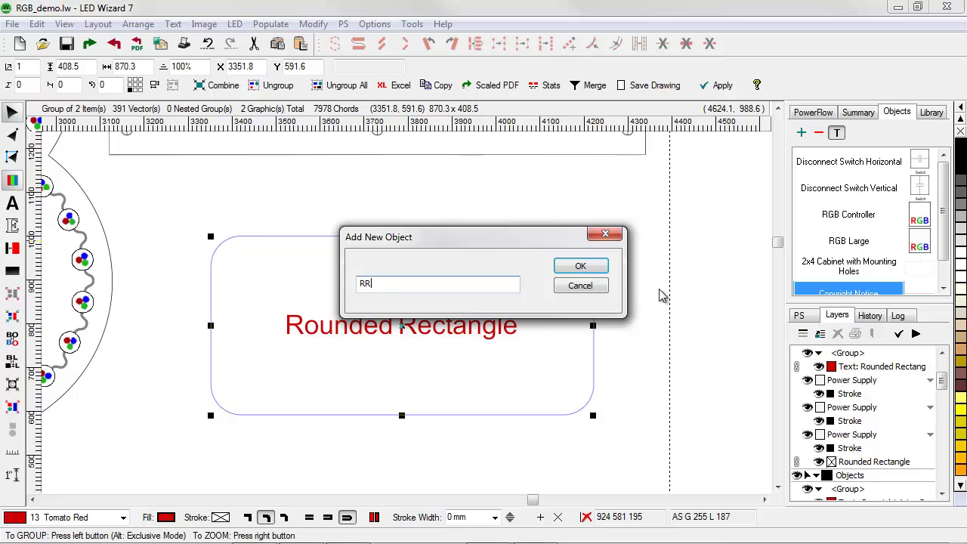
pyautogui.write('RR')
pyautogui.click(593, 272)
pyautogui.scroll(-1, 944, 280)
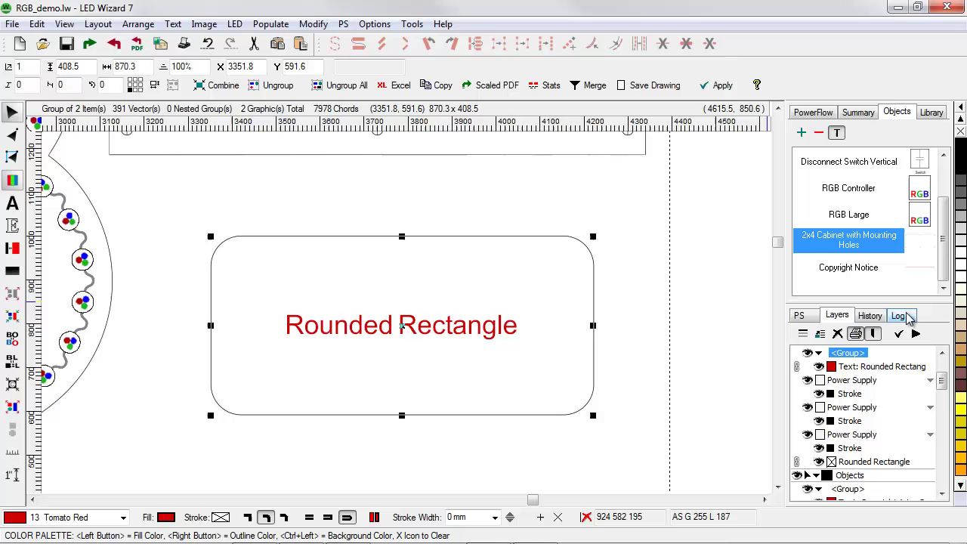
# Insert a second copy of the "RR" object from the objects library into the layout
pyautogui.scroll(2, 916, 257)
pyautogui.click(885, 165)
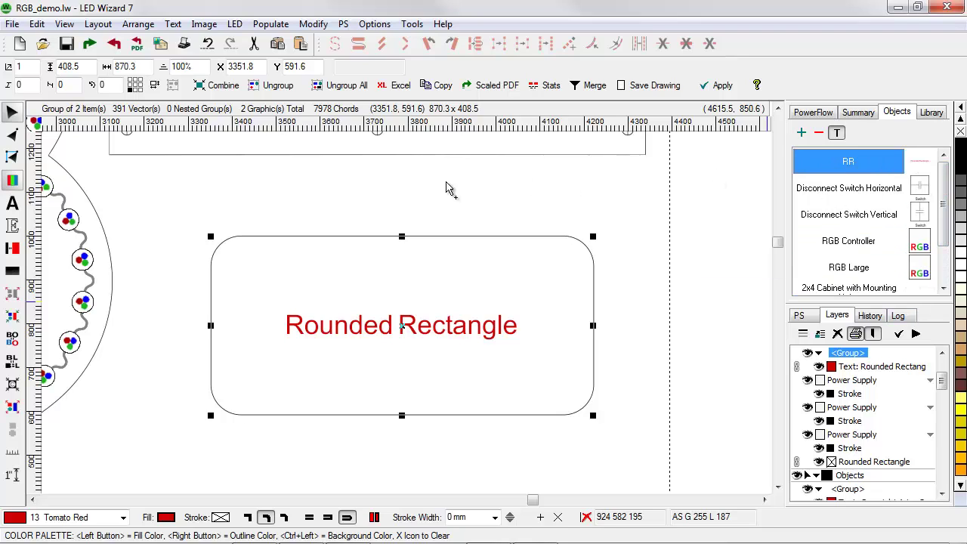
pyautogui.moveTo(446, 187); pyautogui.dragTo(422, 192)
pyautogui.rightClick(635, 313)
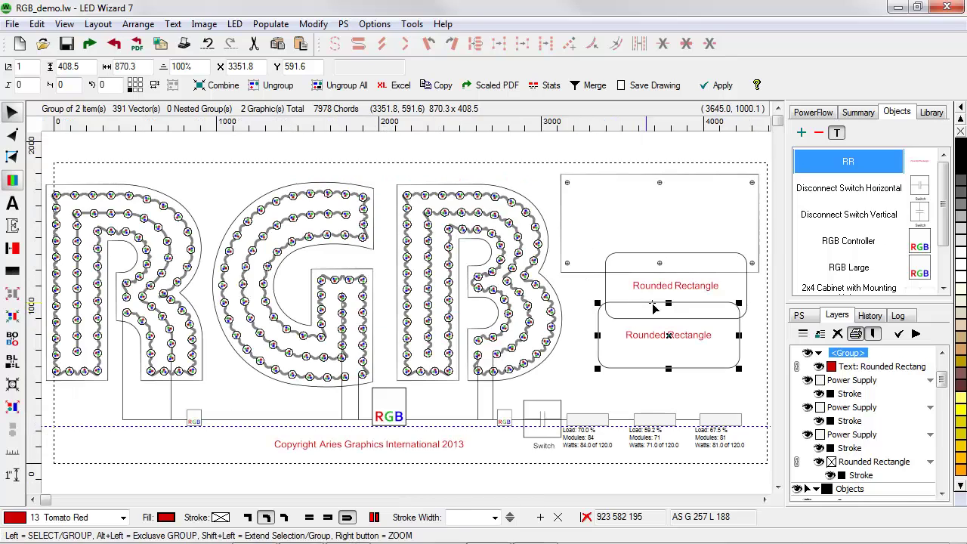
# Move the cabinet up and stack the two rounded rectangles below it without overlap, with the lower one at about X 3359, Y 540
pyautogui.moveTo(690, 284); pyautogui.dragTo(677, 277)
pyautogui.moveTo(701, 210); pyautogui.dragTo(688, 173)
pyautogui.moveTo(695, 264); pyautogui.dragTo(703, 255)
pyautogui.moveTo(576, 377); pyautogui.dragTo(768, 301)
pyautogui.moveTo(496, 317); pyautogui.dragTo(501, 344)
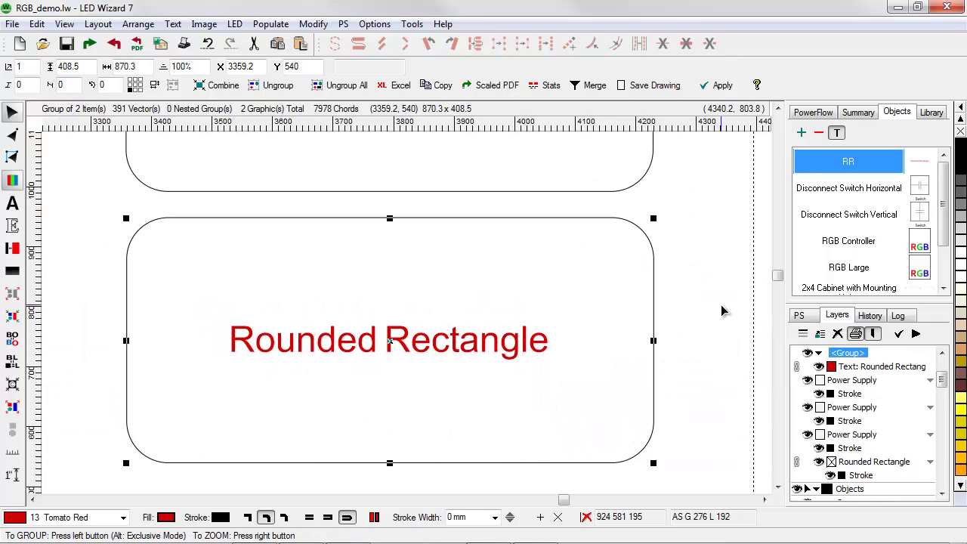
pyautogui.click(720, 310)
pyautogui.rightClick(721, 305)
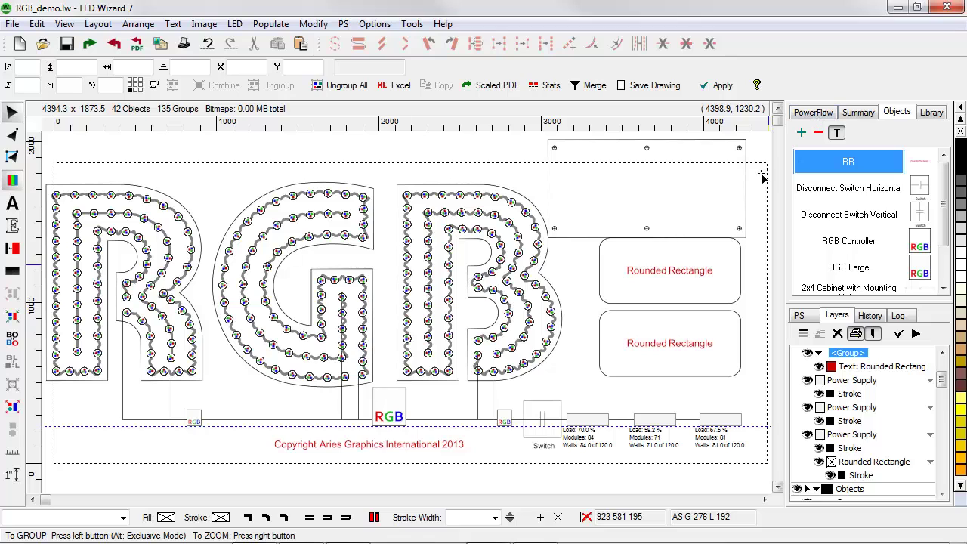
pyautogui.moveTo(440, 377)
pyautogui.mouseDown()
pyautogui.moveTo(574, 434)
pyautogui.moveTo(634, 477)
pyautogui.mouseUp()
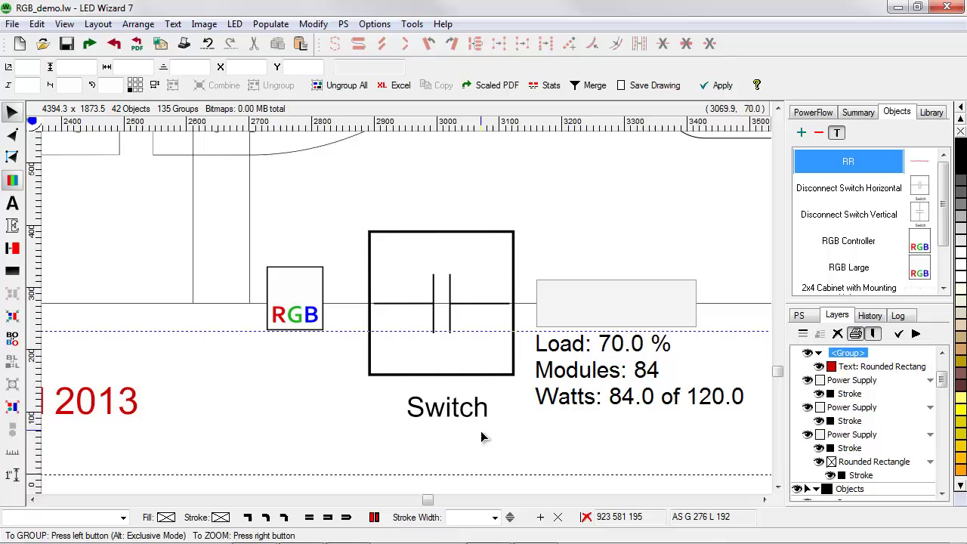
pyautogui.rightClick(568, 418)
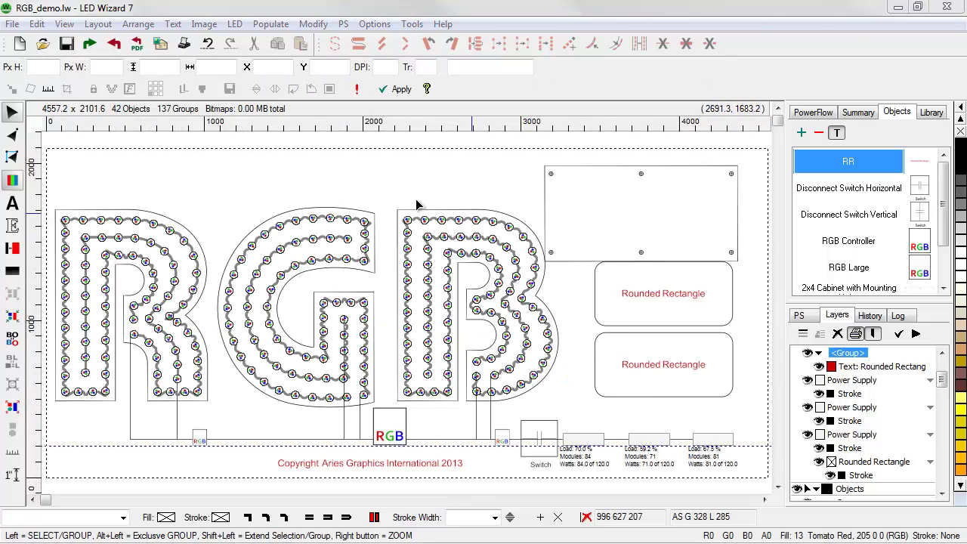
# Import the image "LED Wizard 71 1000 black.jpg" and place it above the first power supply at about X 3359, Y 394
pyautogui.click(90, 45)
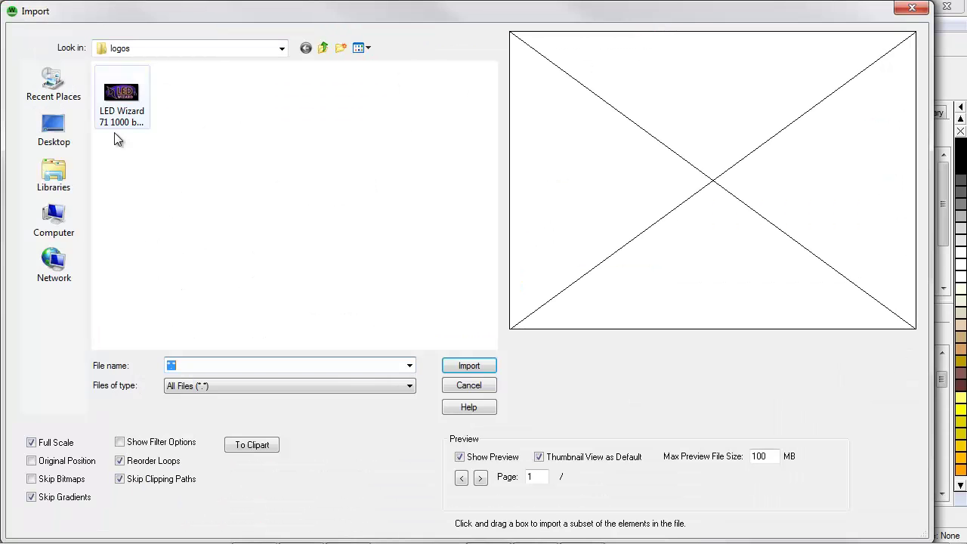
pyautogui.click(140, 105)
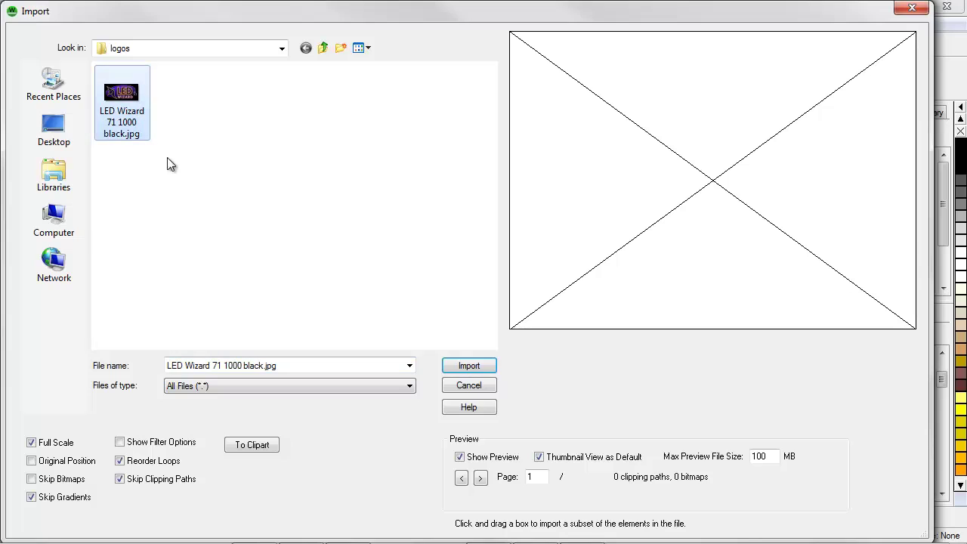
pyautogui.click(469, 366)
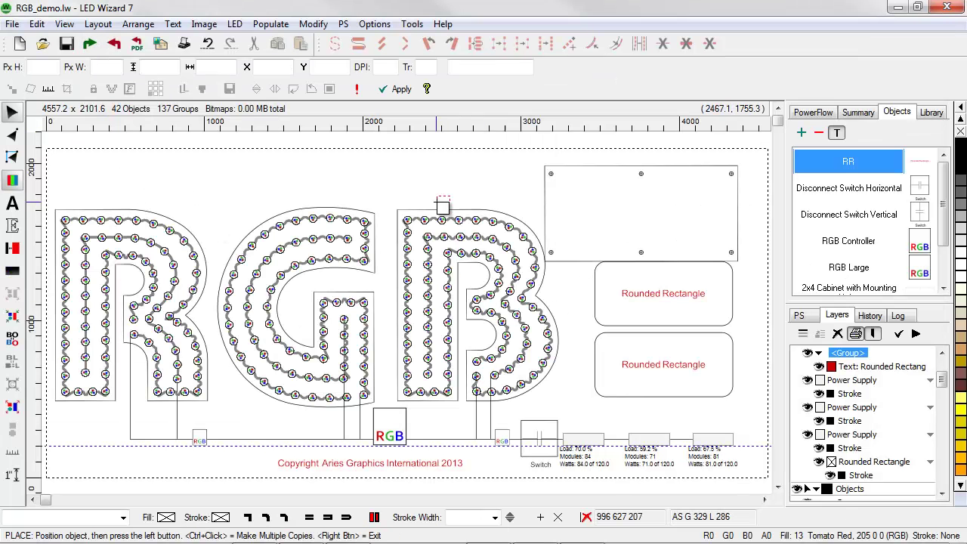
pyautogui.click(578, 415)
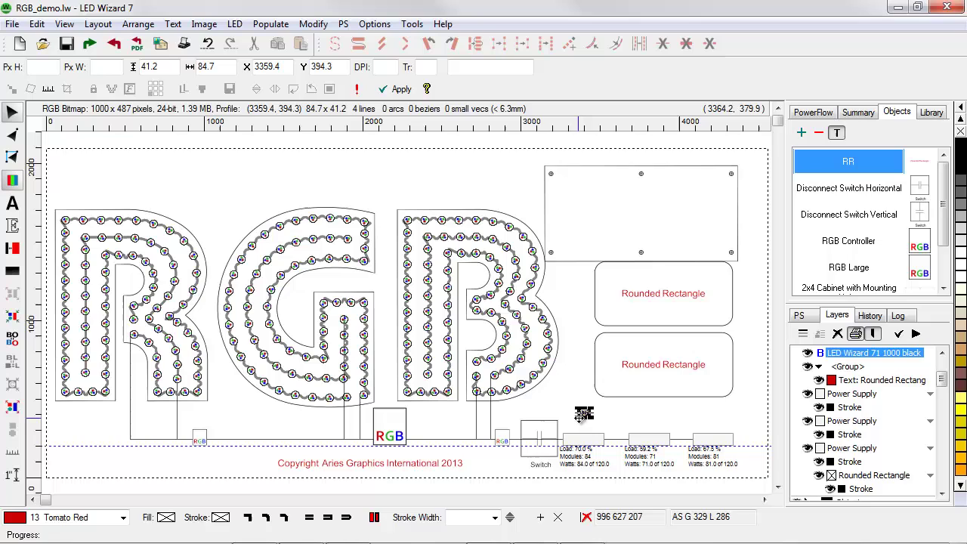
# Save the imported logo image to the objects library as "LW 7.1 logo"
pyautogui.moveTo(560, 393); pyautogui.dragTo(632, 442)
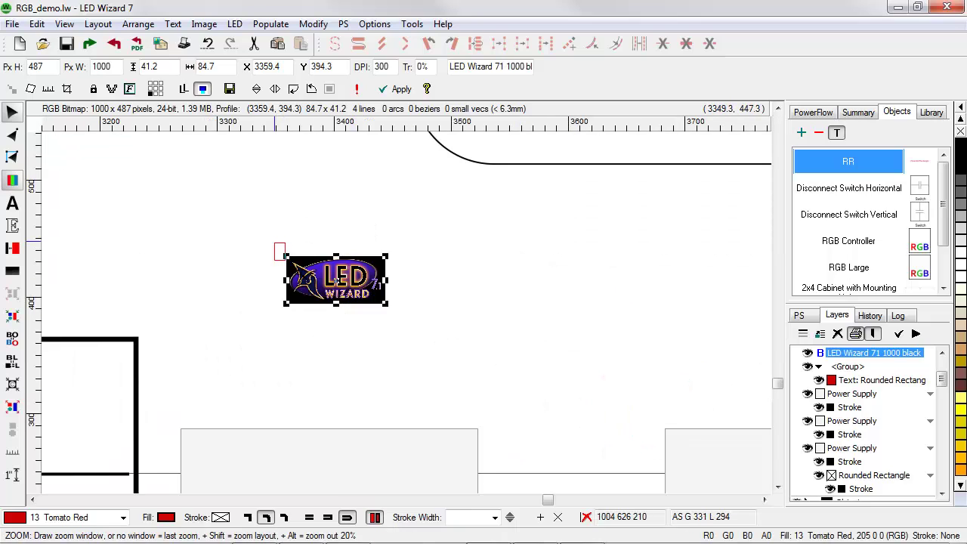
pyautogui.moveTo(280, 249); pyautogui.dragTo(459, 330)
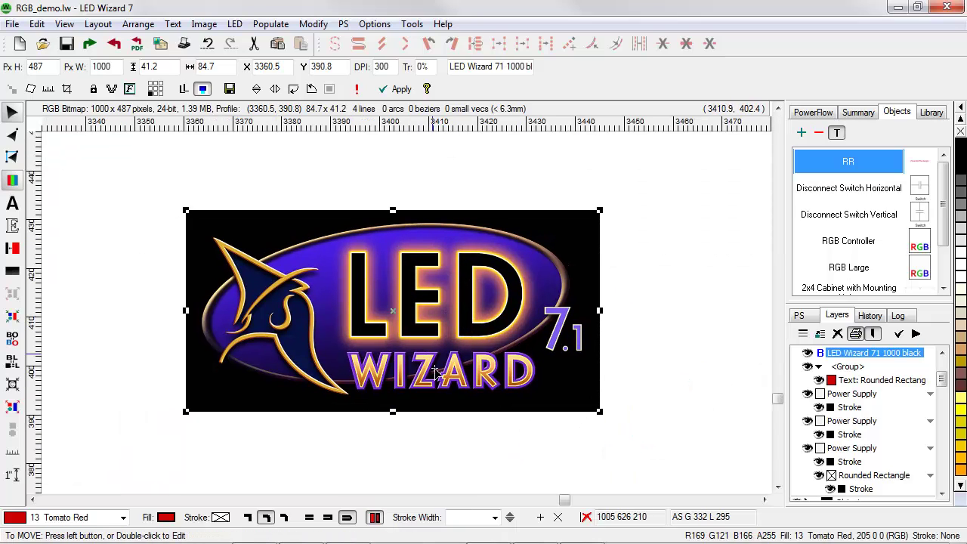
pyautogui.click(801, 134)
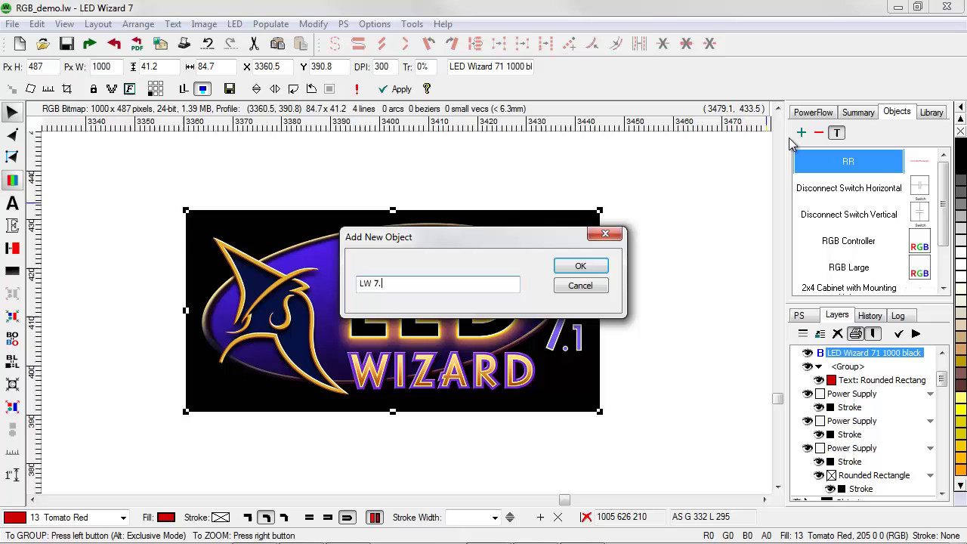
pyautogui.press('Return')
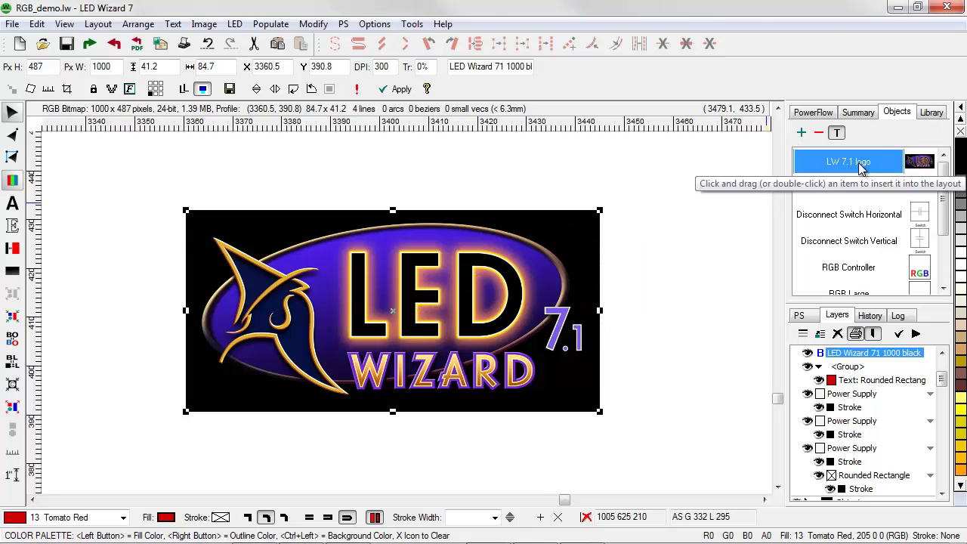
# Insert the LW 7.1 logo from the objects library, about 206 by 100, and position it before the copyright notice at about X 1183, Y 52
pyautogui.rightClick(736, 238)
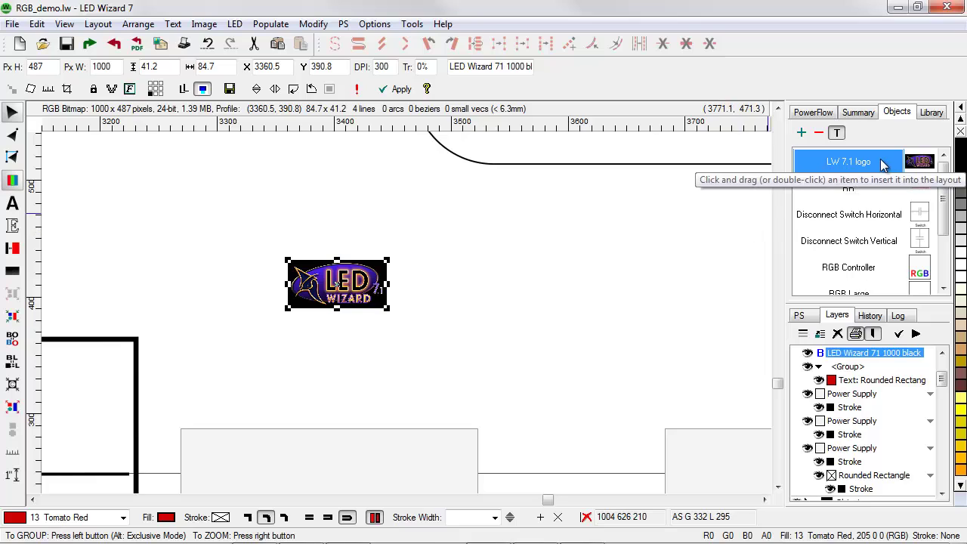
pyautogui.moveTo(873, 166)
pyautogui.mouseDown()
pyautogui.moveTo(431, 380)
pyautogui.moveTo(438, 395)
pyautogui.moveTo(439, 368)
pyautogui.moveTo(483, 348)
pyautogui.moveTo(535, 382)
pyautogui.moveTo(680, 264)
pyautogui.mouseUp()
pyautogui.rightClick(624, 248)
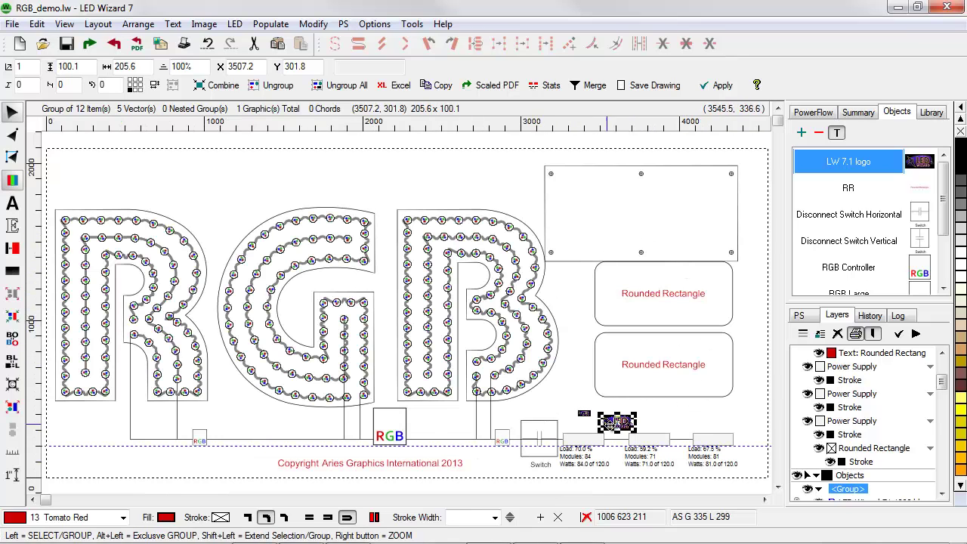
pyautogui.moveTo(626, 422)
pyautogui.mouseDown()
pyautogui.moveTo(740, 416)
pyautogui.moveTo(384, 421)
pyautogui.moveTo(224, 468)
pyautogui.moveTo(253, 468)
pyautogui.mouseUp()
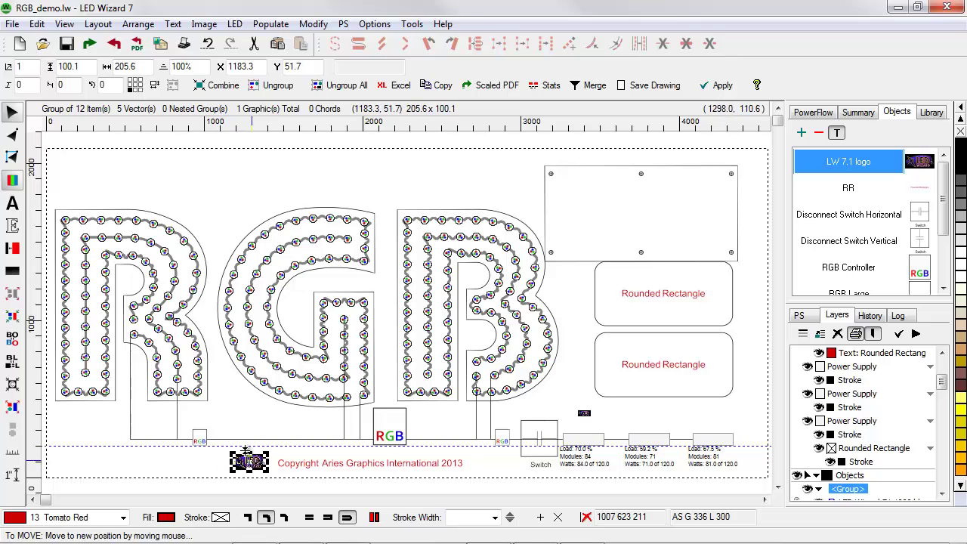
pyautogui.moveTo(205, 427)
pyautogui.mouseDown()
pyautogui.moveTo(385, 478)
pyautogui.moveTo(404, 493)
pyautogui.mouseUp()
pyautogui.click(358, 363)
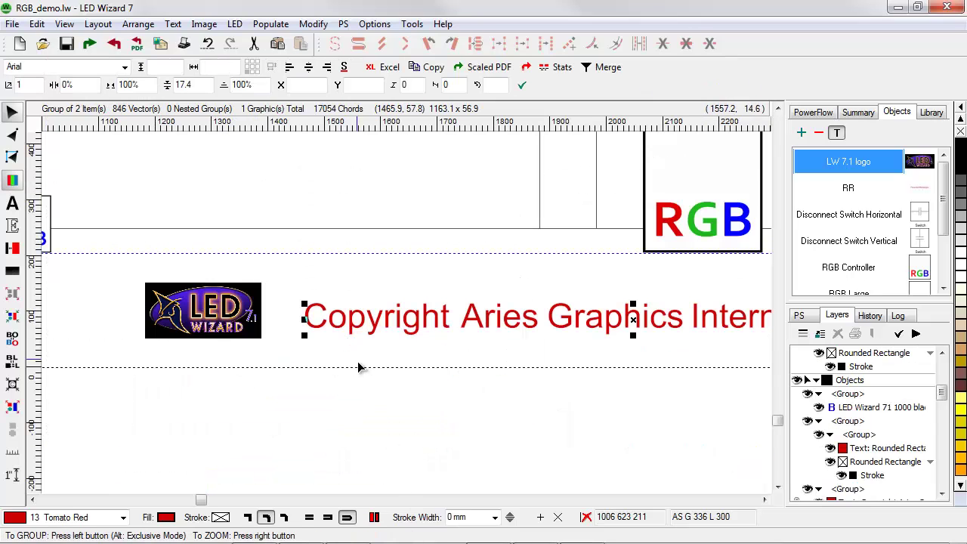
pyautogui.click(384, 363)
pyautogui.rightClick(383, 364)
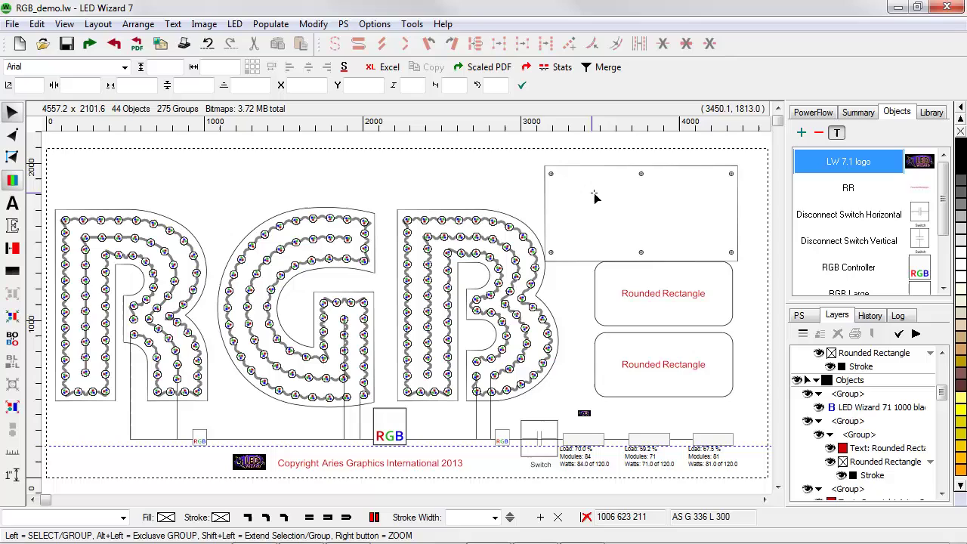